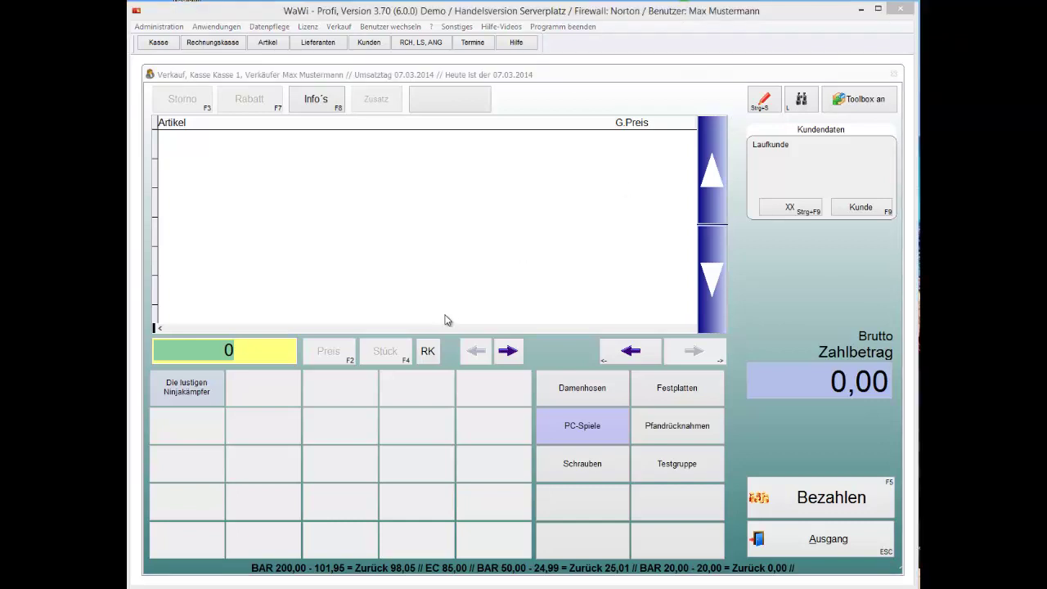
Step: Leave the cash register through its Ausgang option and return to the start menu
click(199, 346)
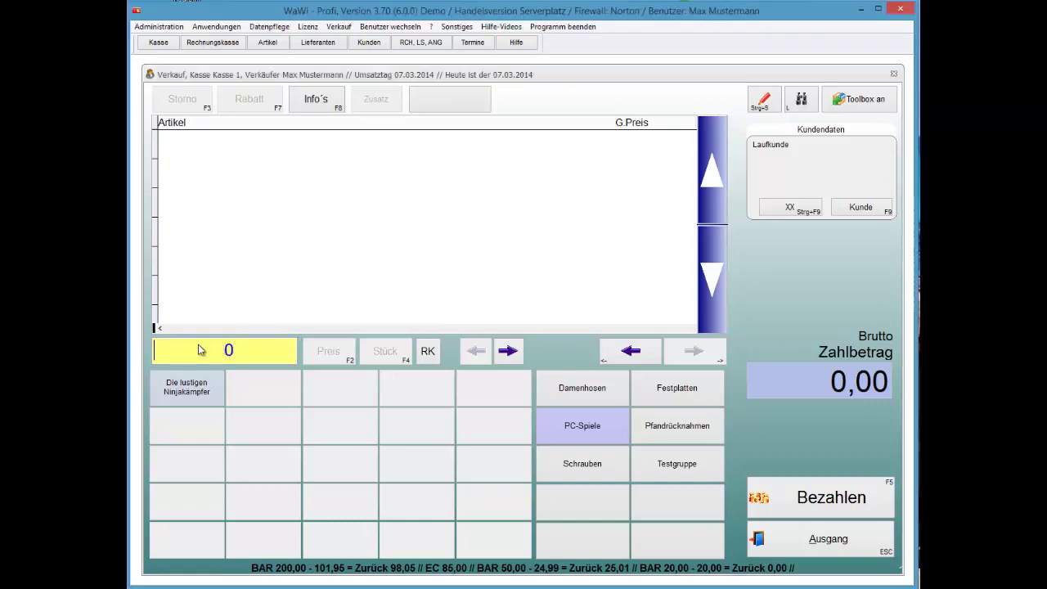
key(Escape)
key(Escape)
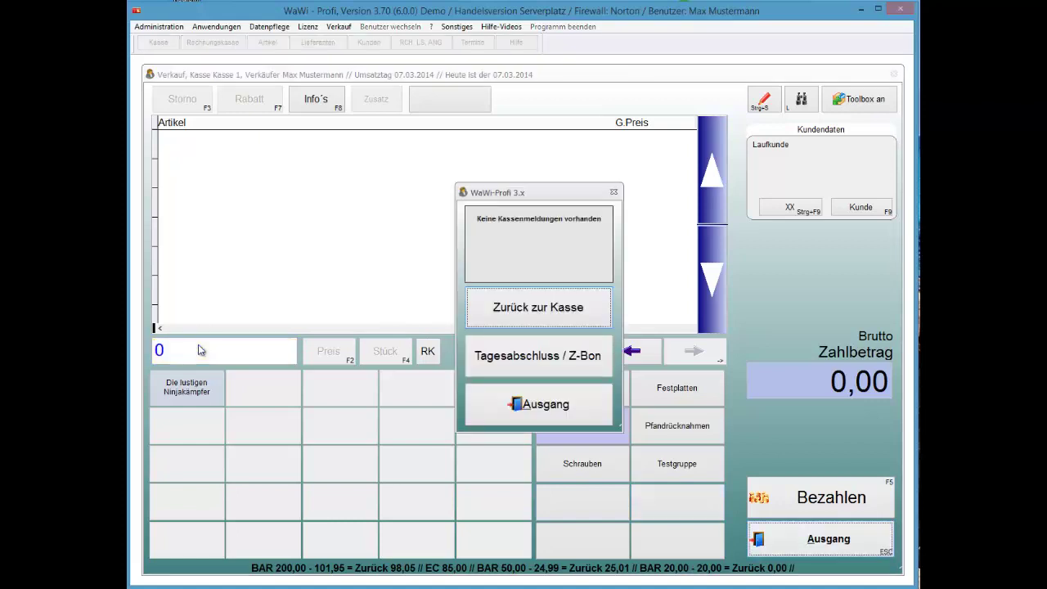
key(Down)
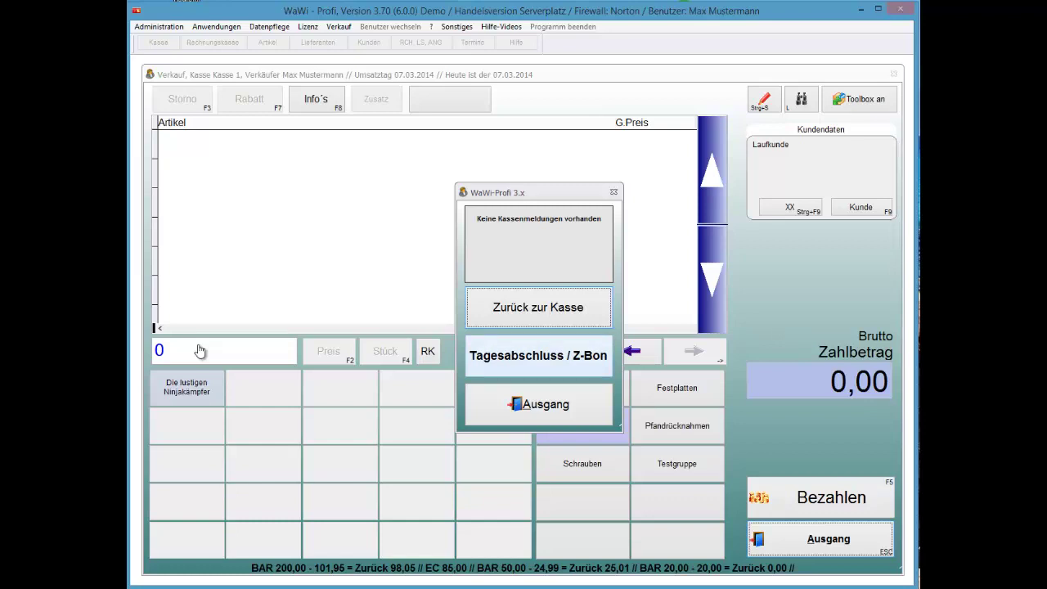
key(Down)
key(Return)
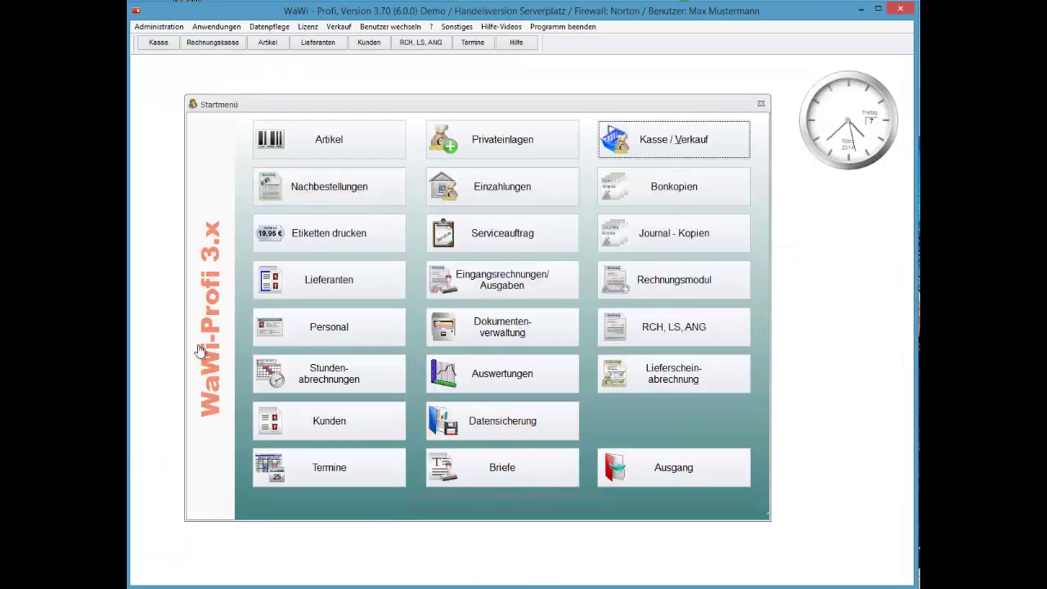
Step: Open the Systemeinstellungen in the program's administration area
key(alt)
key(Down)
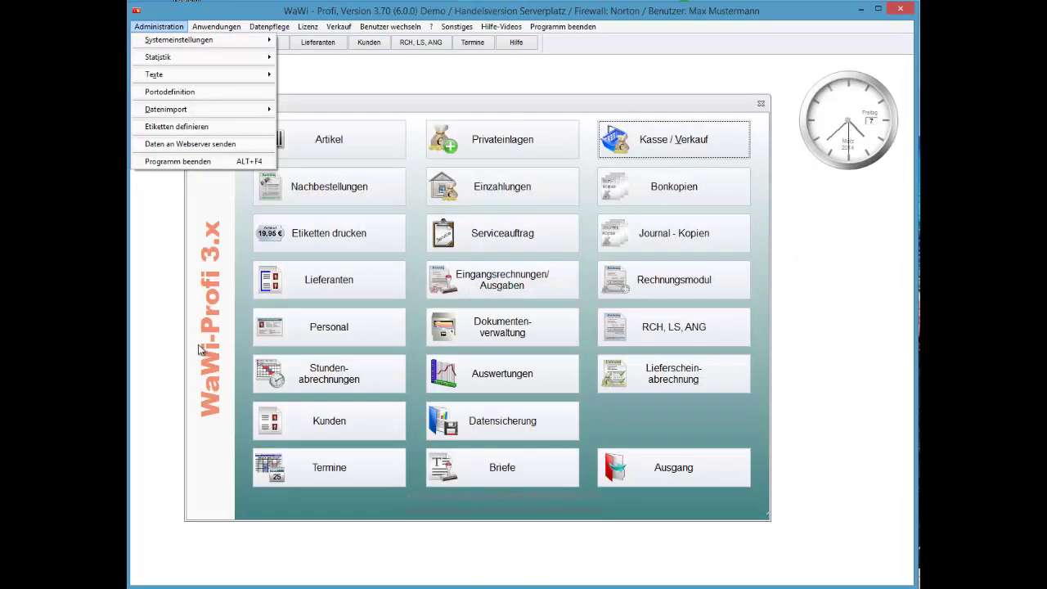
key(Down)
key(Right)
key(Right)
key(Right)
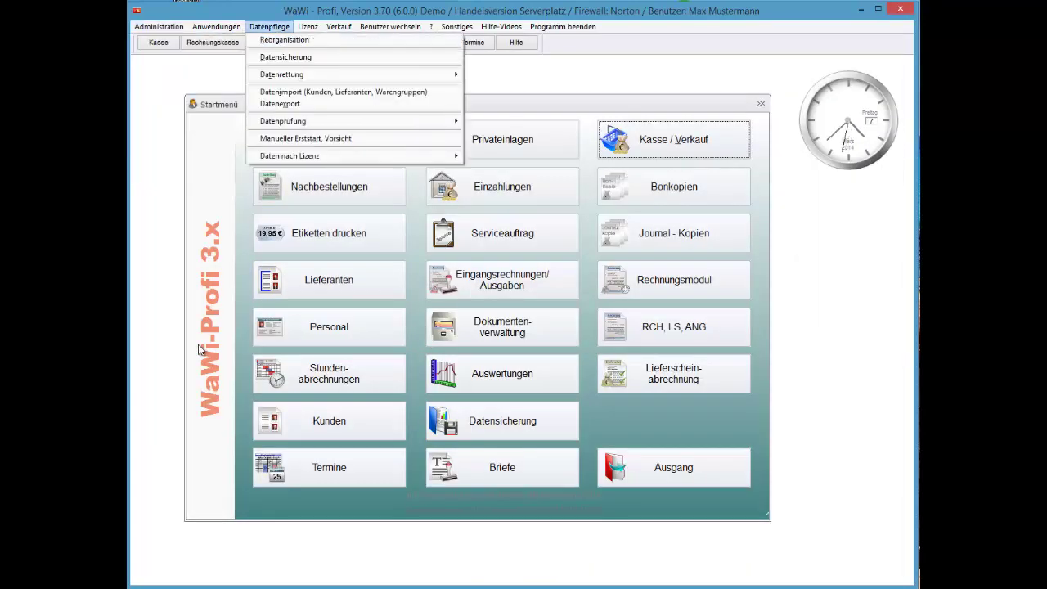
key(Left)
key(Left)
key(Down)
key(Right)
key(Down)
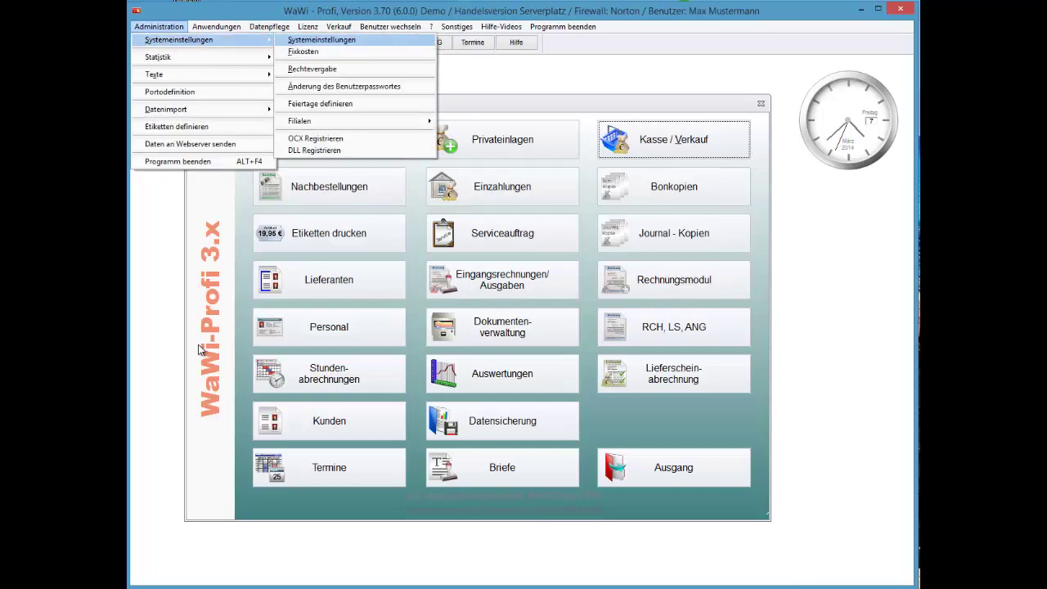
key(Return)
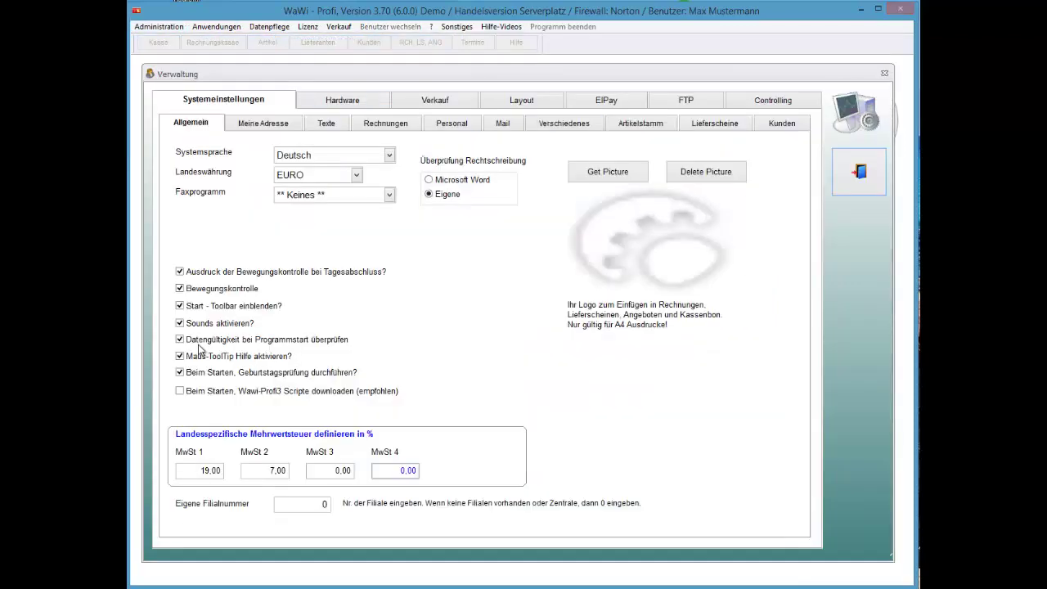
Step: Examine the register's Verhalten & Optik sales settings, including the option that allows a 0 Tagesabschluss
key(ctrl+Tab)
key(ctrl+Tab)
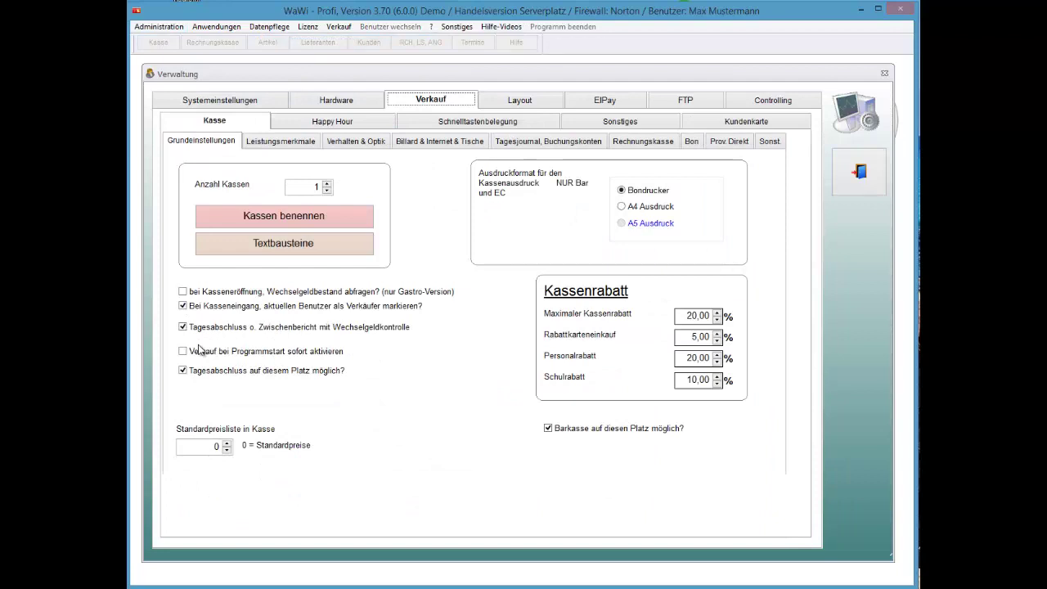
key(ctrl+Tab)
key(ctrl+Tab)
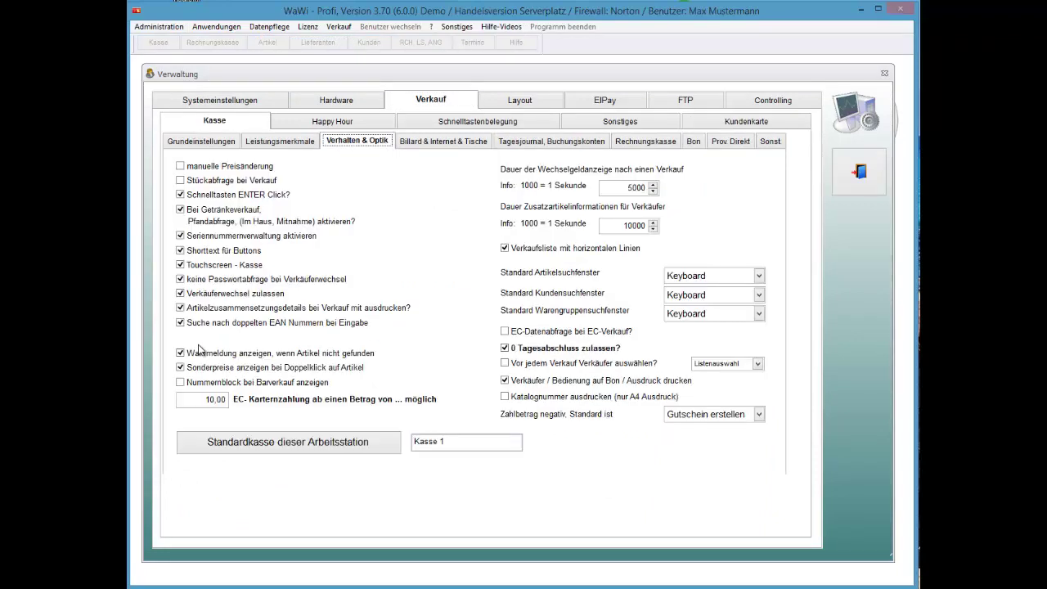
key(Tab)
key(Tab)
key(Tab)
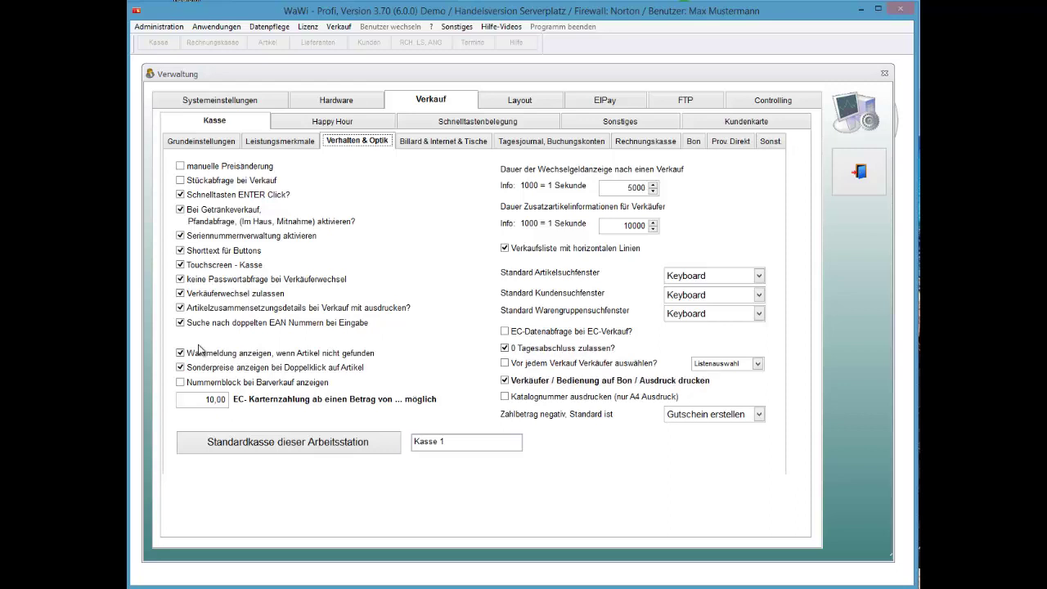
key(Tab)
key(Tab)
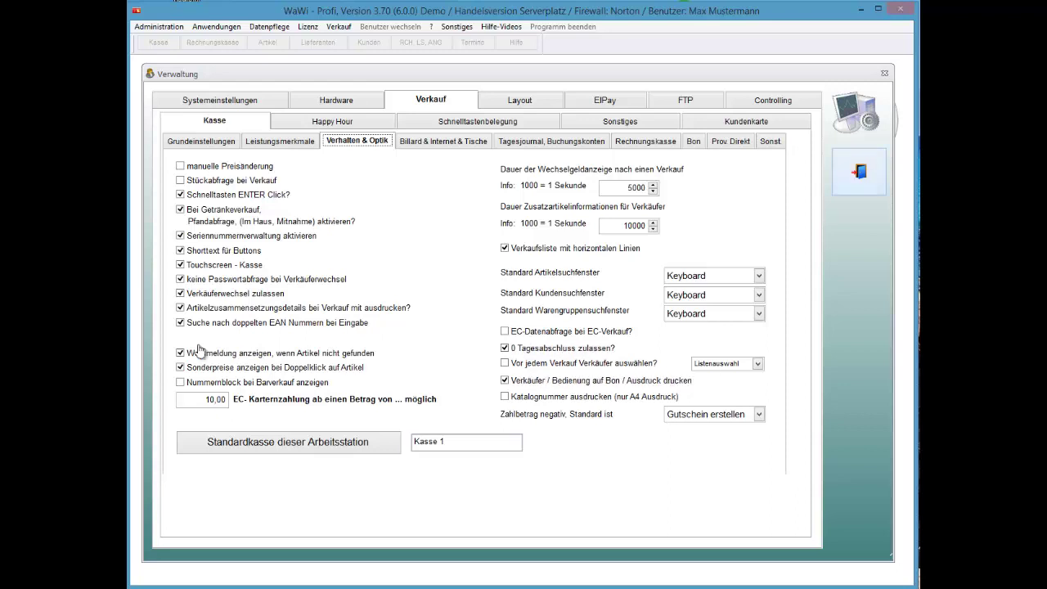
Step: Close the settings and reopen the cash register with the first listed seller
key(Tab)
key(Tab)
key(Tab)
key(Return)
key(Return)
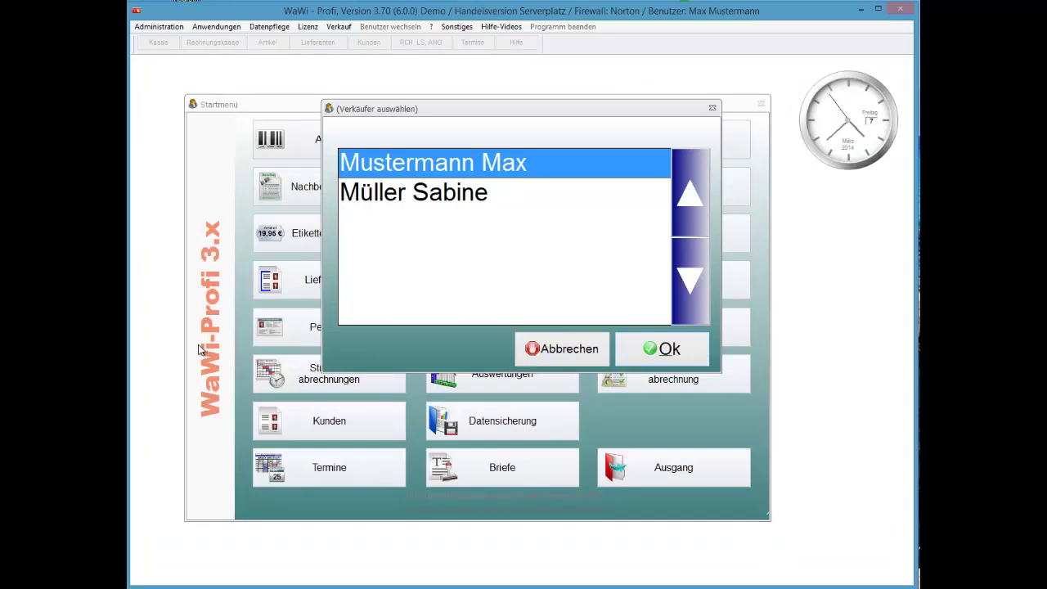
key(Return)
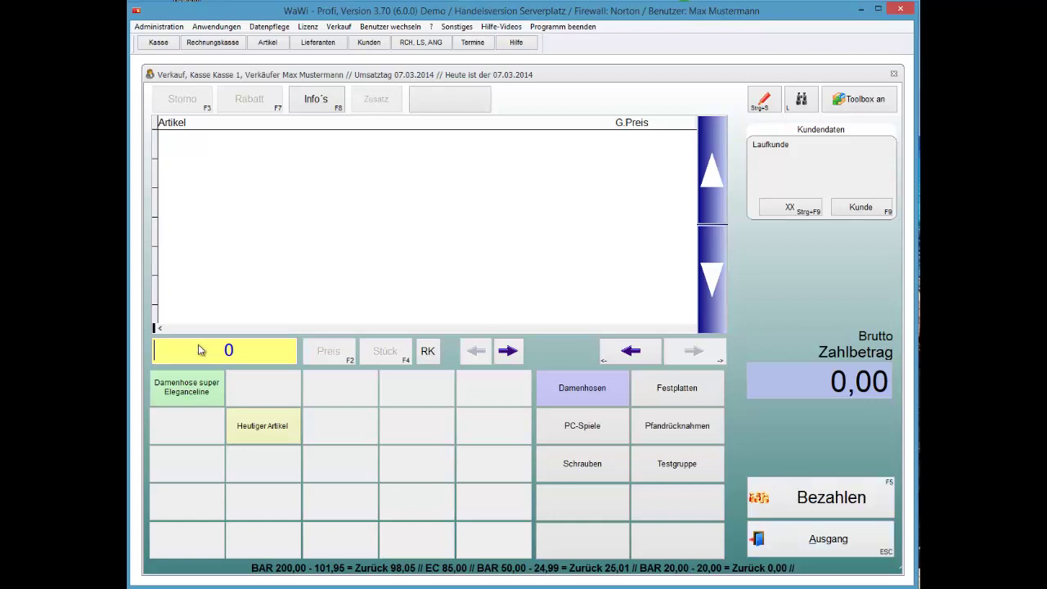
Step: View the Zwischenbericht / X-Bon through the register's toolbox and close it again
key(Tab)
key(Return)
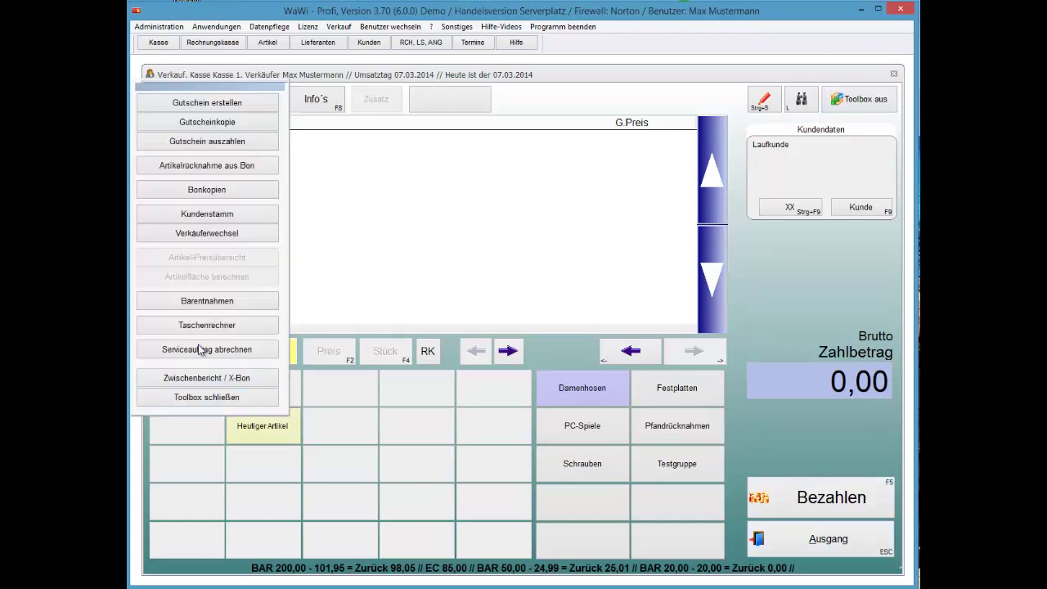
key(Return)
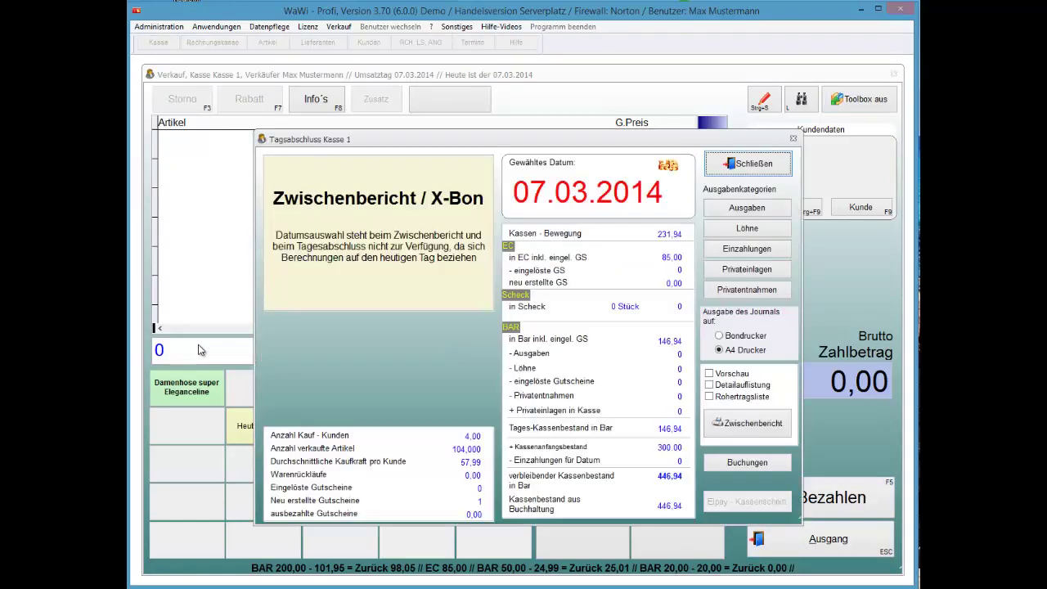
key(Return)
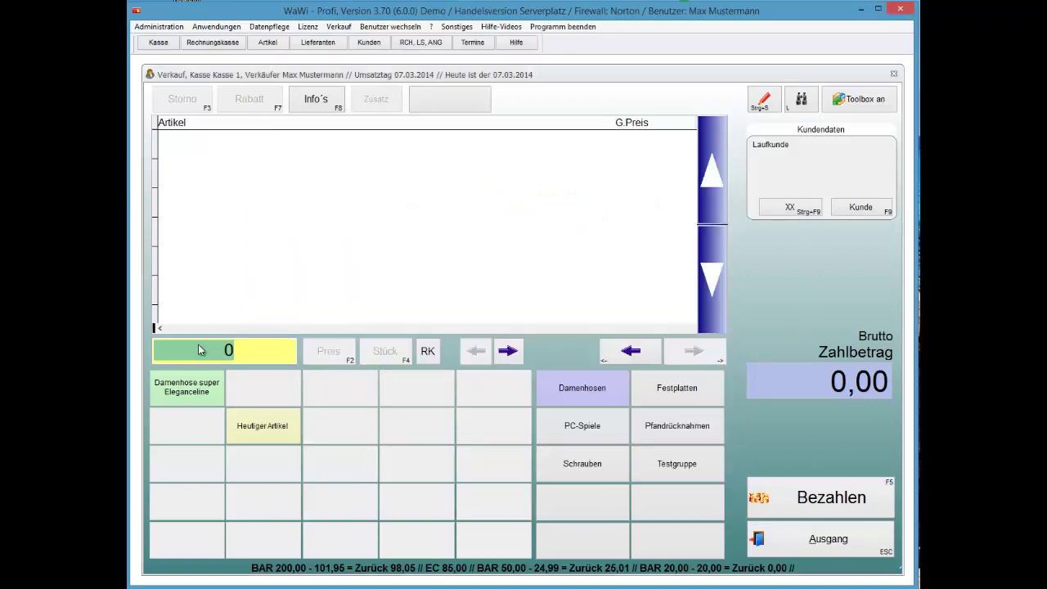
Step: Call up the Zwischenbericht / X-Bon straight from the sales screen, check its figures and close it
key(x)
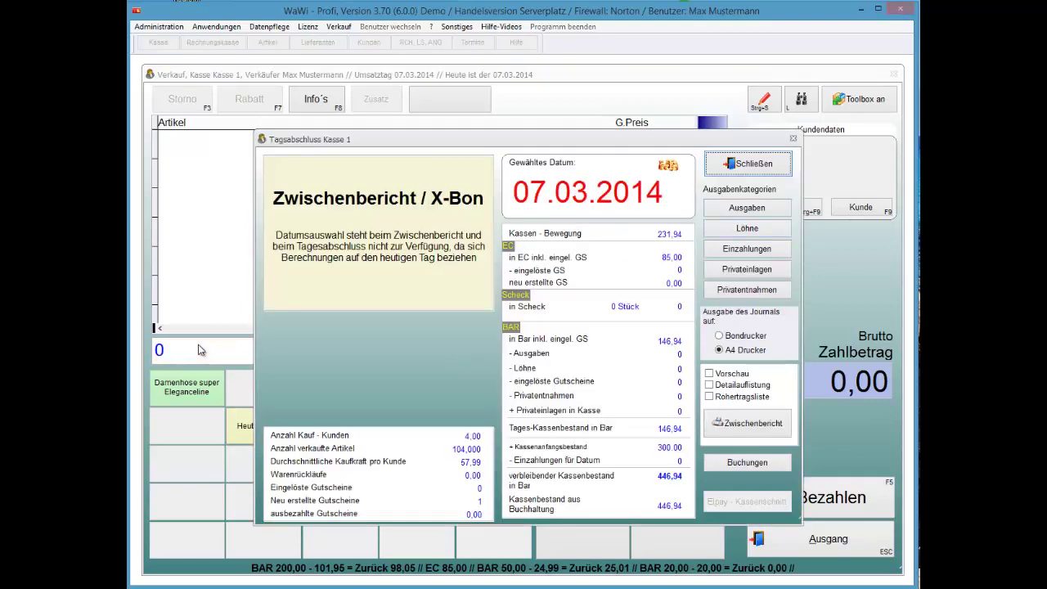
key(Return)
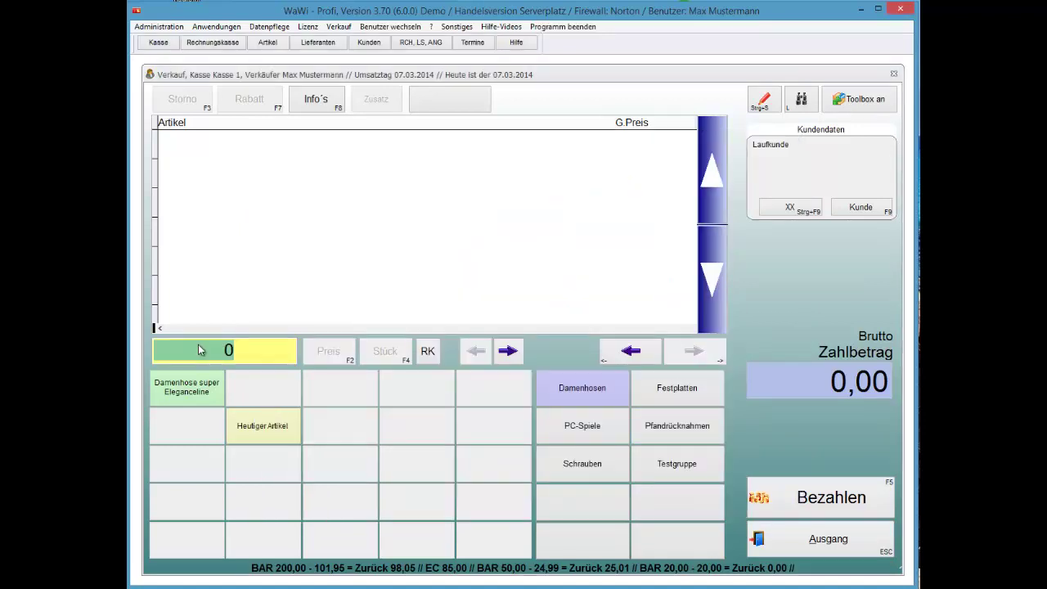
key(x)
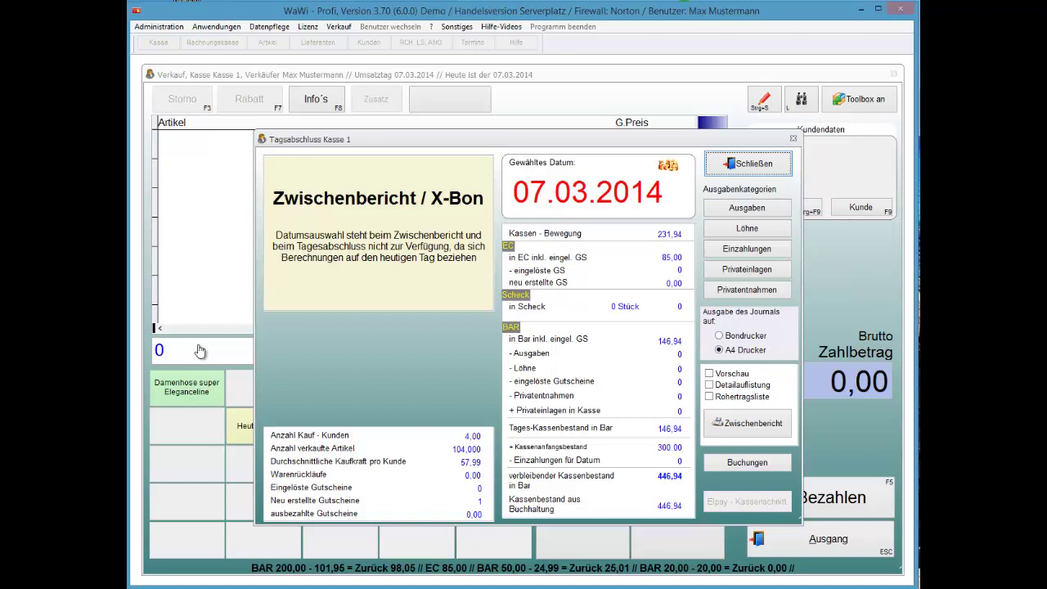
key(Return)
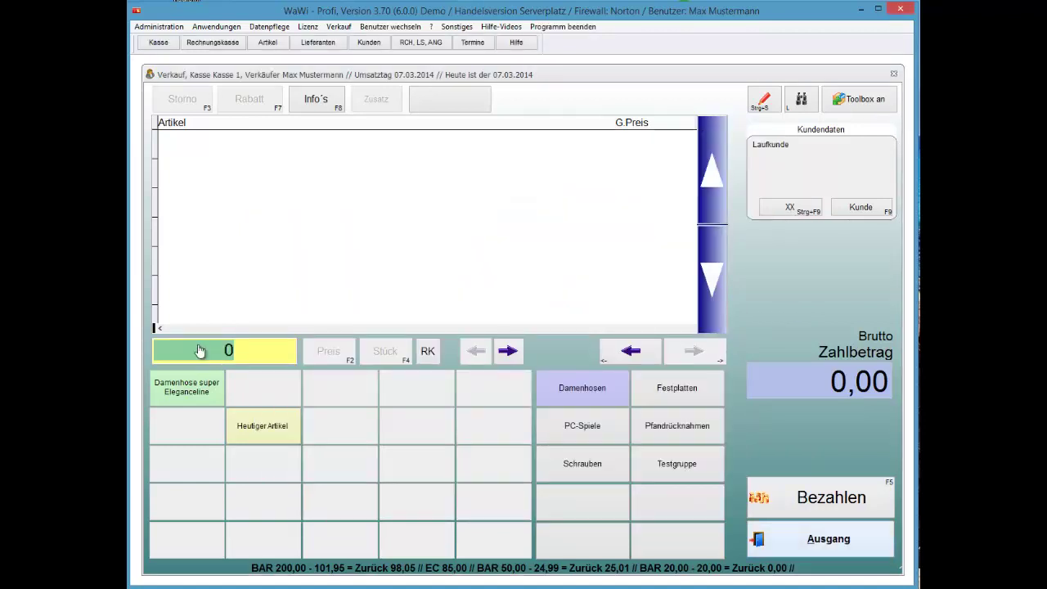
Step: Leave the register by starting the Tagesabschluss / Z-Bon for 07.03.2014 and accept both confirmations
key(Escape)
key(Up)
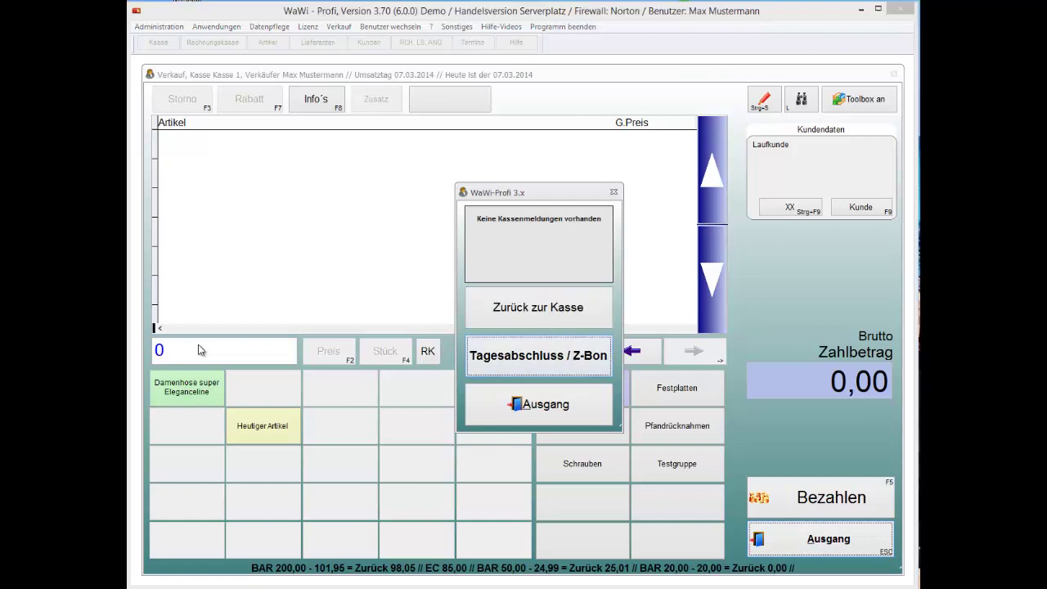
key(Return)
key(Up)
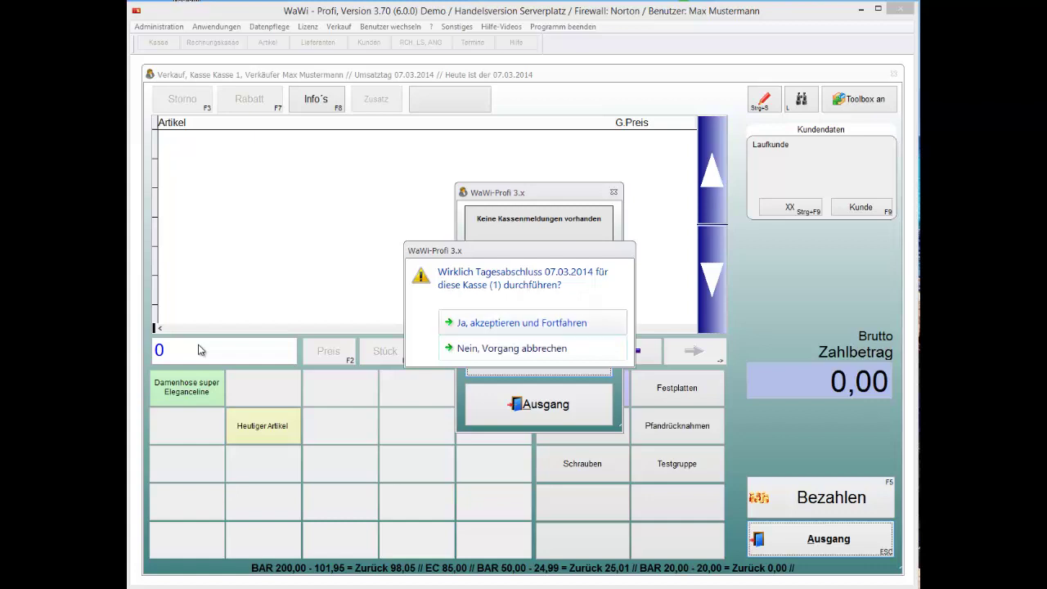
key(Return)
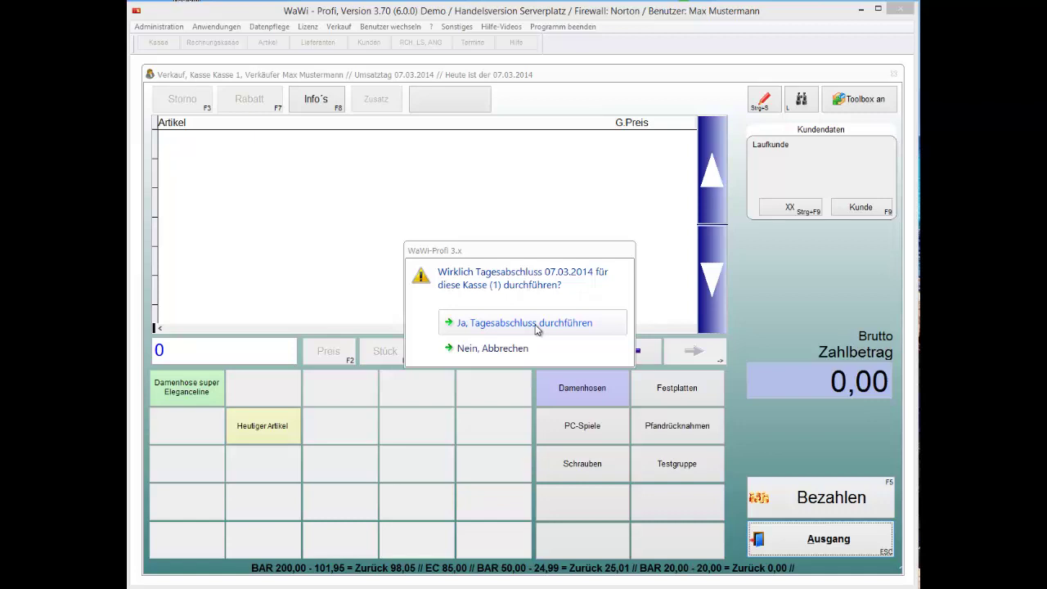
click(536, 330)
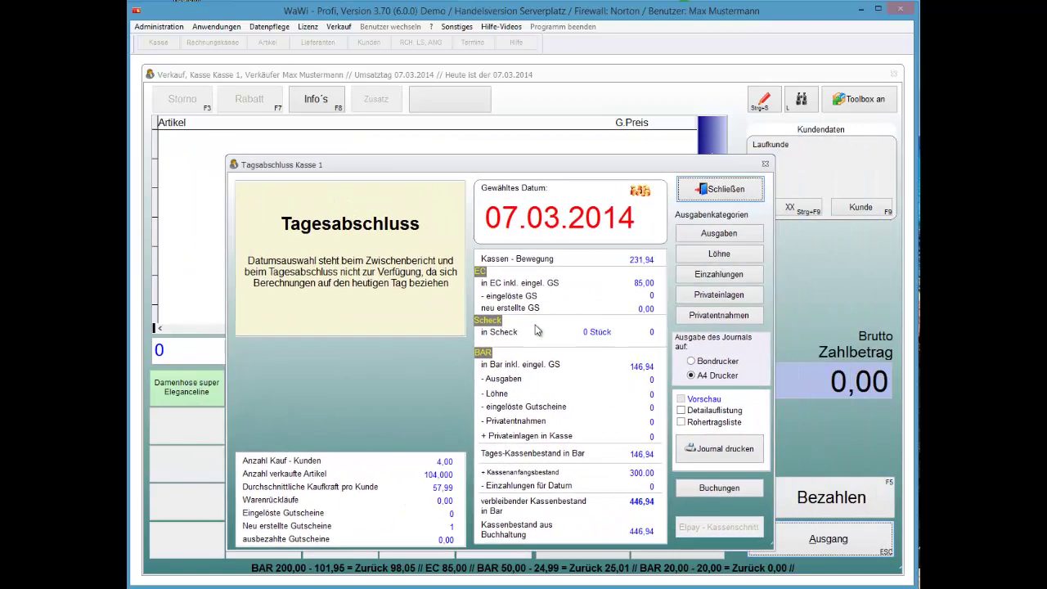
Step: Try to close the Tagesabschluss form without printing the journal
key(Escape)
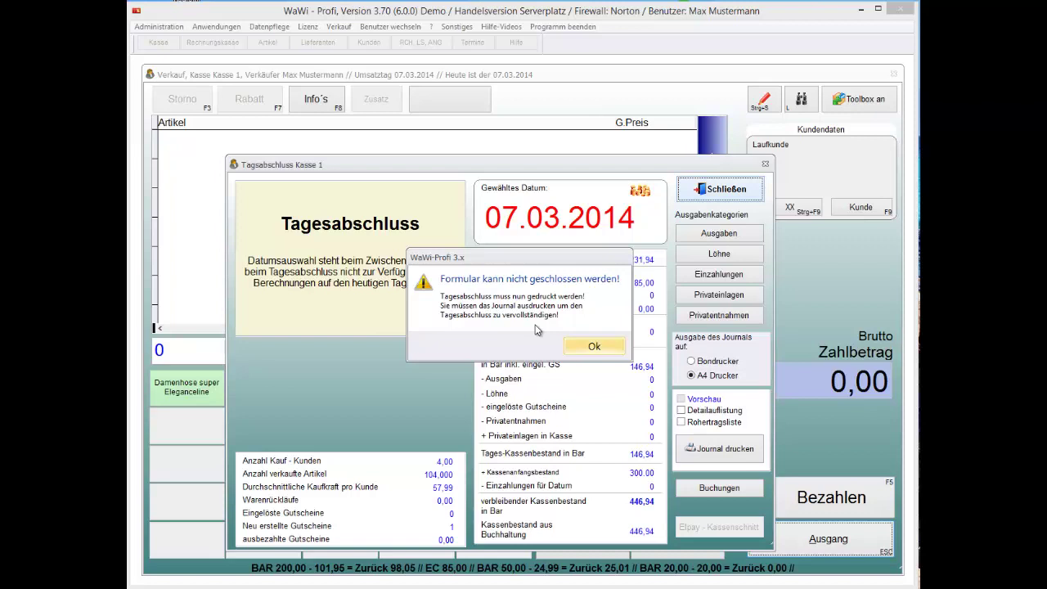
key(Return)
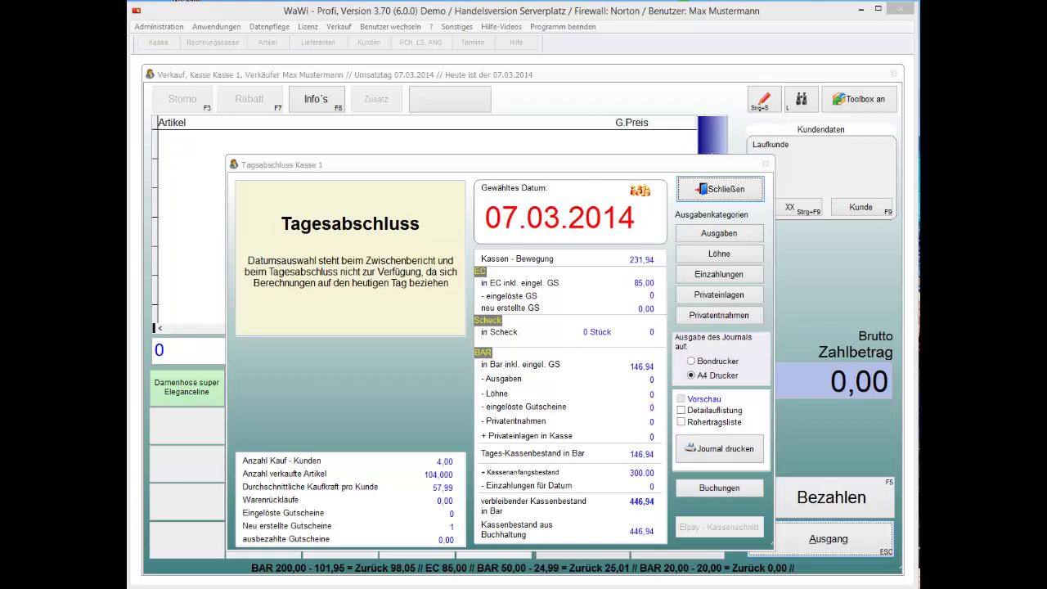
drag(620, 169, 629, 149)
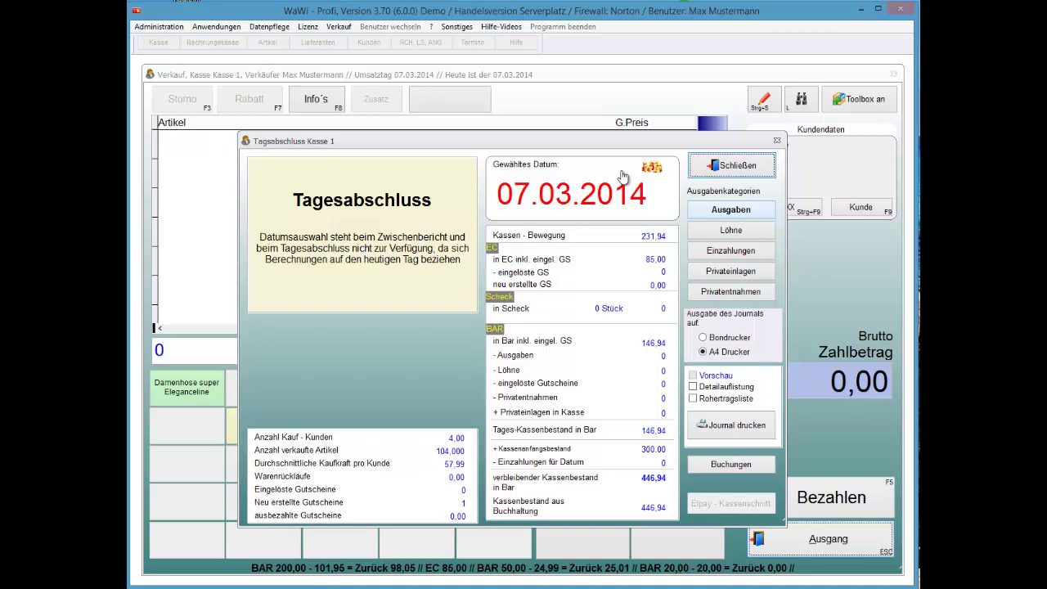
Step: Create a new expense without supplier assignment, accepting the preset gross-amount, discount and rebate options
key(Return)
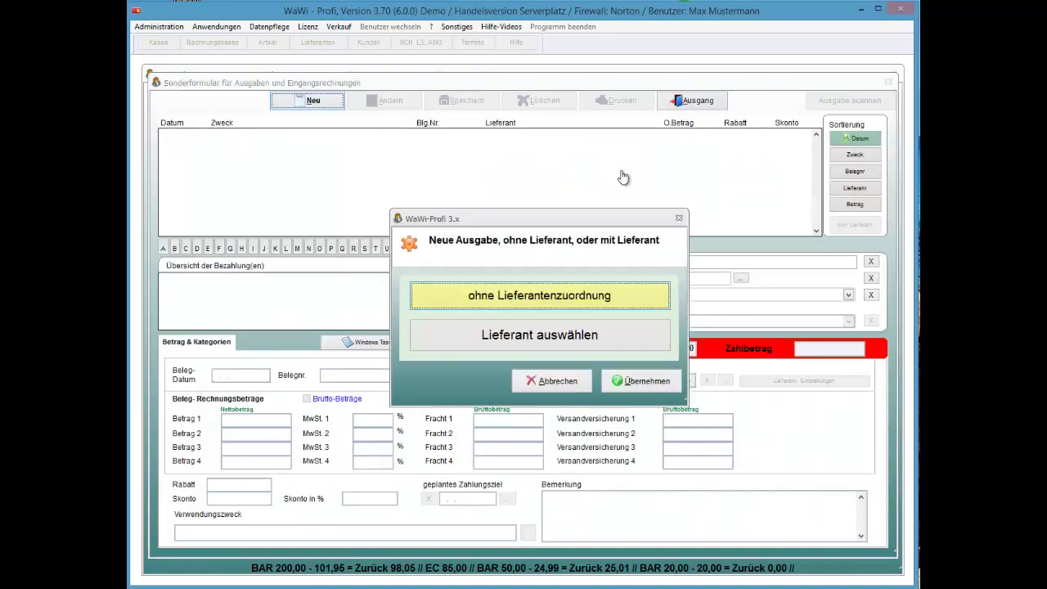
key(Return)
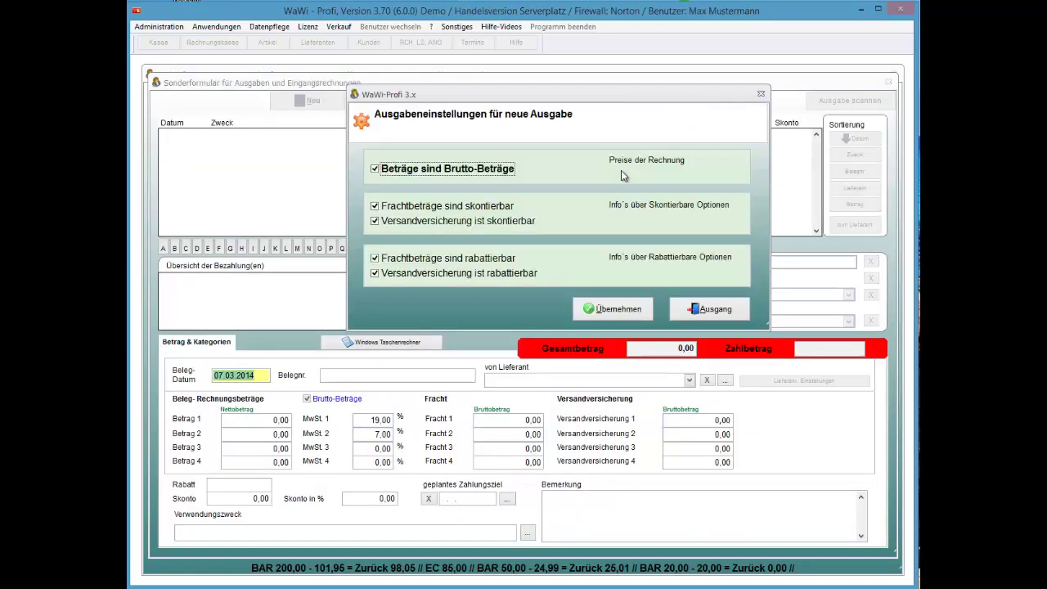
key(Return)
key(Return)
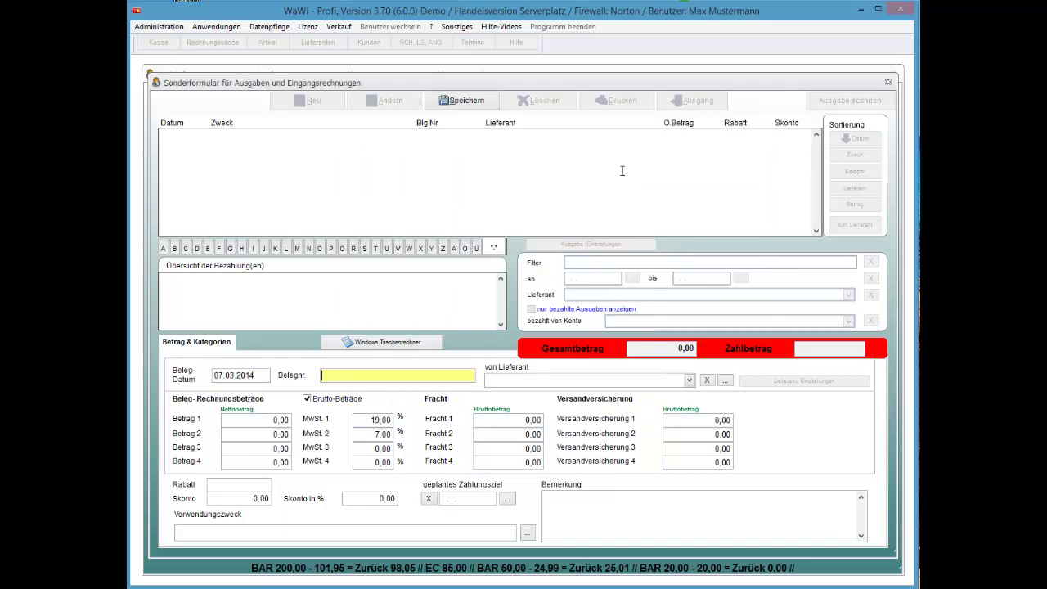
Step: Enter Bürobedarf as the expense's Belegnr. and set Betrag 1 to 5,00
text(Bürot)
text(edarf)
key(Return)
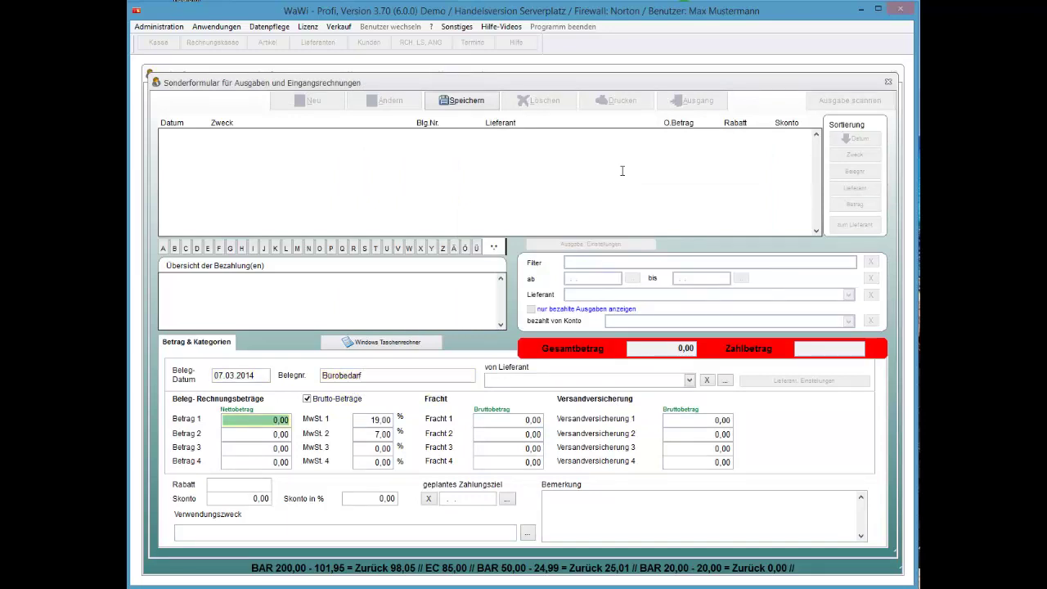
text(5)
key(Return)
Step: Keep the remaining amount fields as preset and choose Büromaterial as the expense's Verwendungszweck
key(Return)
key(Return)
key(Return)
key(Return)
key(Return)
key(Return)
key(Return)
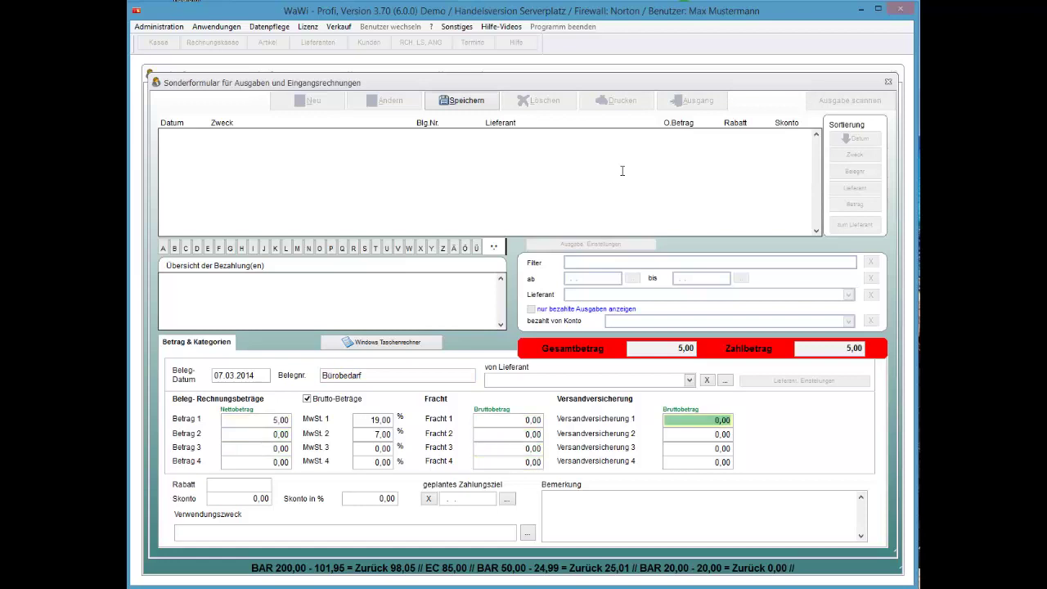
key(Return)
key(Return)
key(Return)
key(Return)
key(Return)
key(Return)
key(Return)
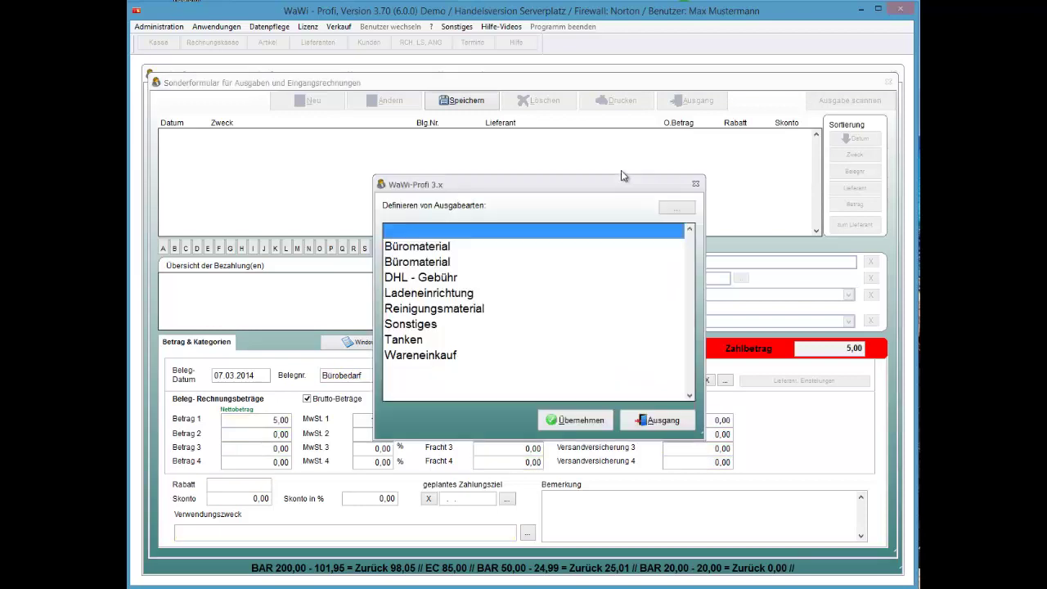
key(Down)
key(Return)
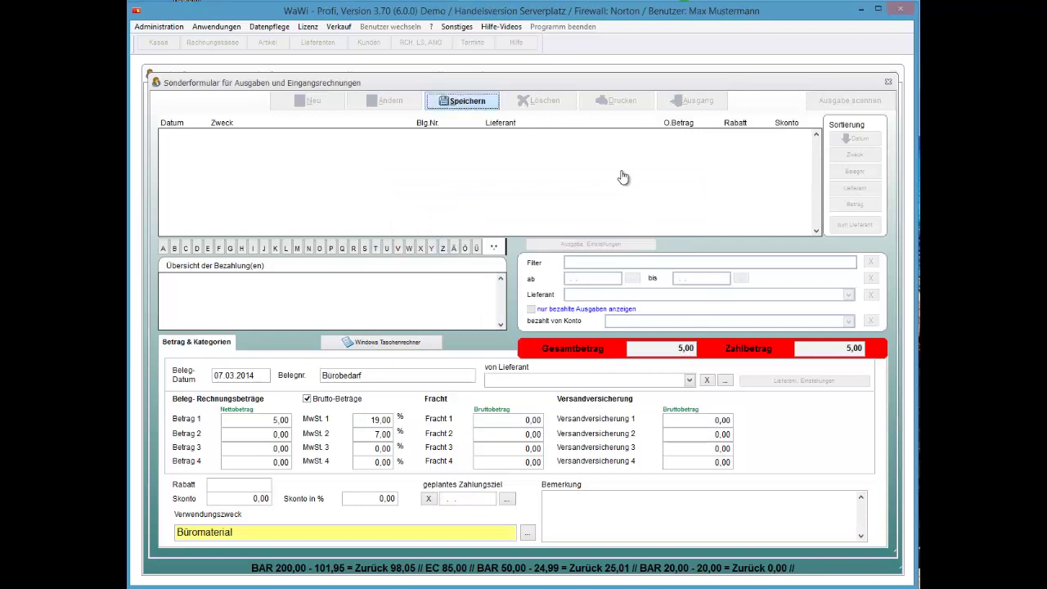
Step: Save the Büromaterial expense and open its payment booking, choosing Kasse: Kasse 1 as the Ausgabeort
key(Return)
key(Return)
key(n)
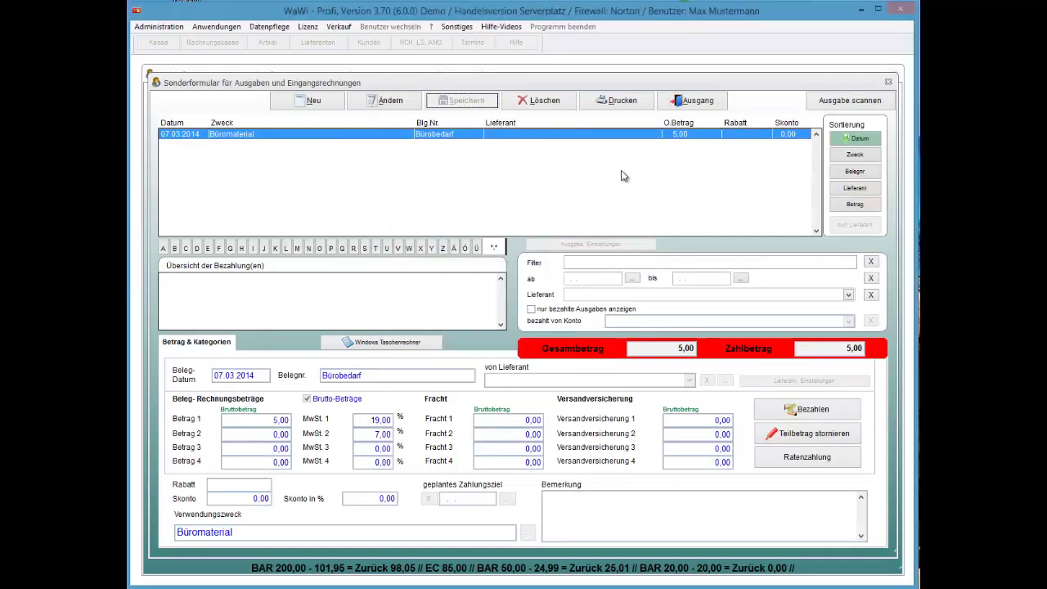
key(Return)
key(Down)
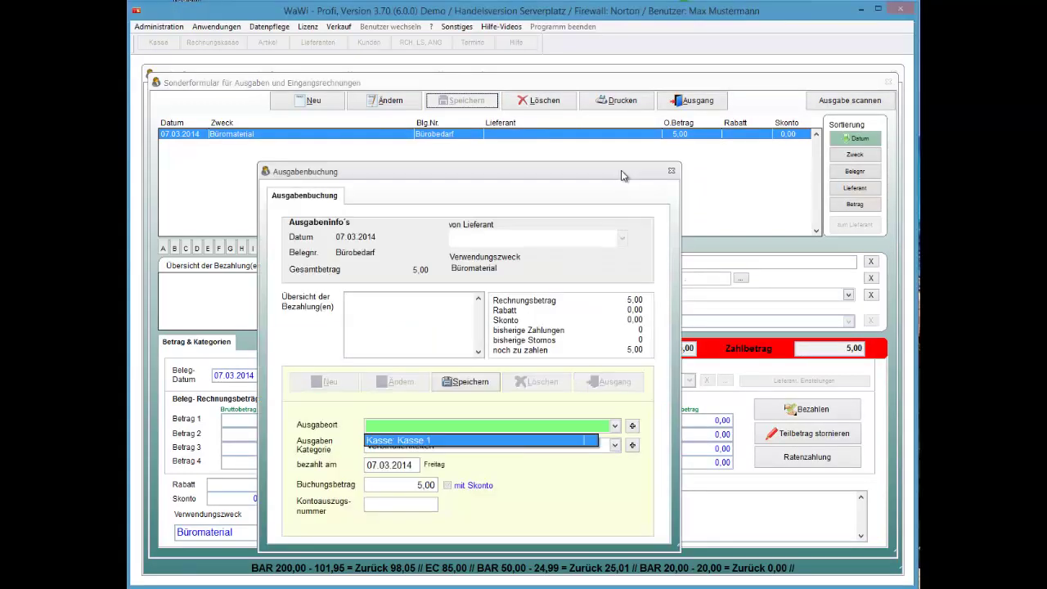
key(Return)
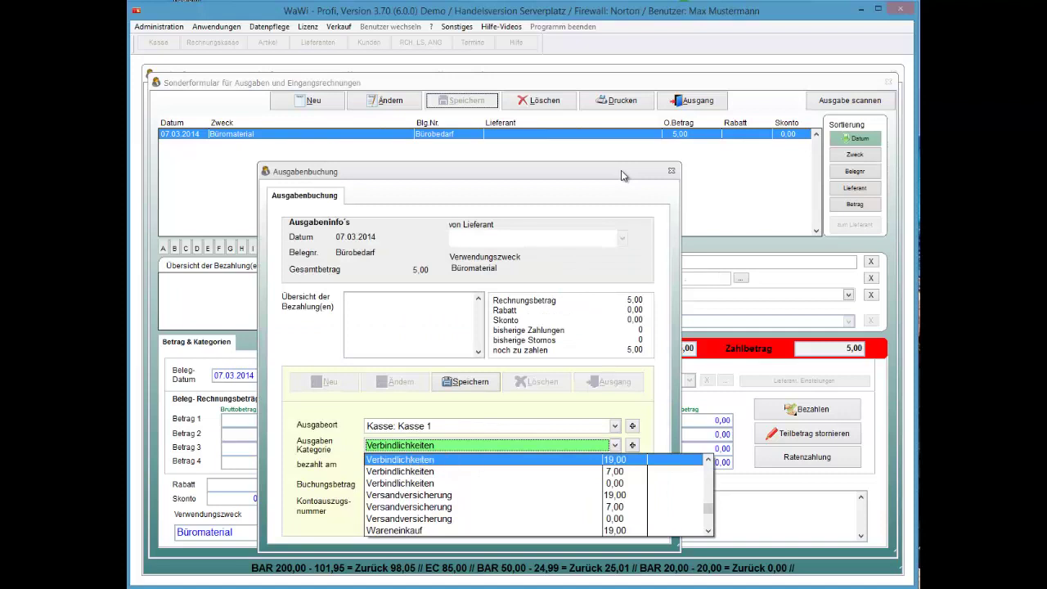
Step: Set the payment's Ausgaben Kategorie to Sonstige Ausgaben
key(Down)
key(s)
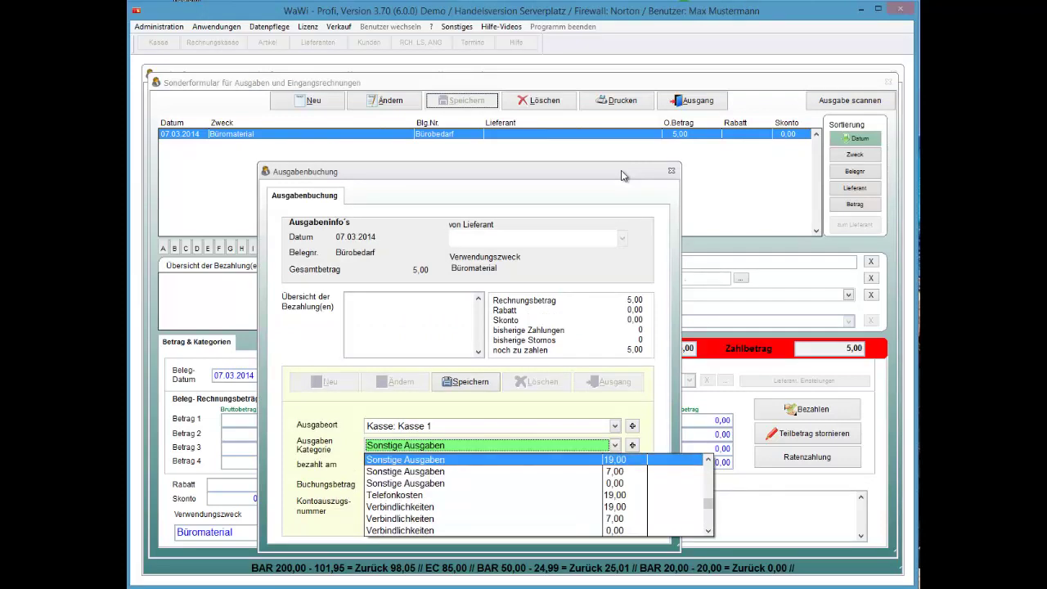
key(Down)
key(Down)
key(Return)
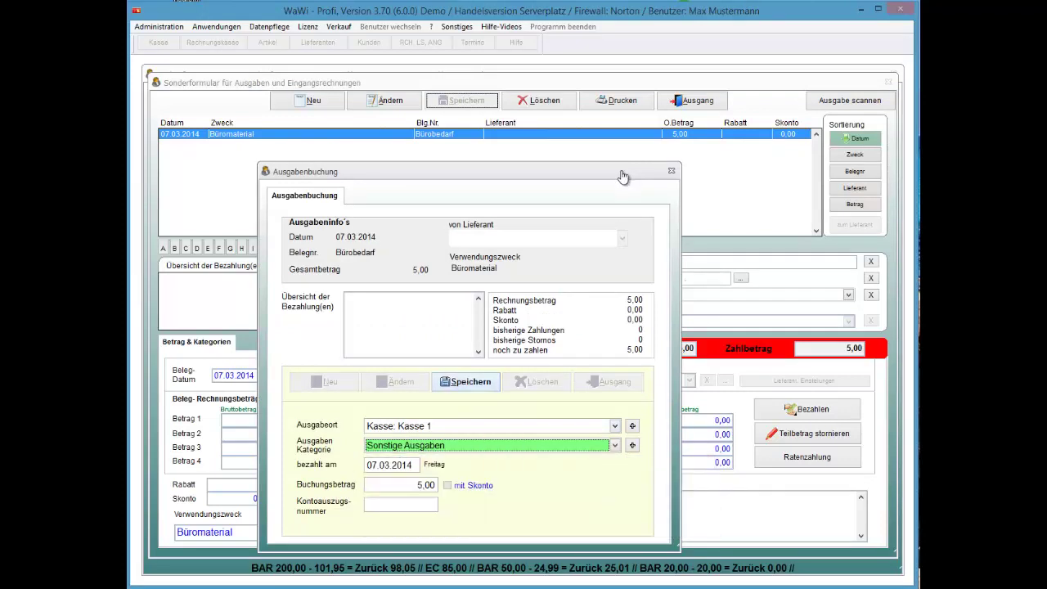
Step: Save the expense payment booking and close the expense form to return to the Tagesabschluss
key(Return)
key(Return)
key(Escape)
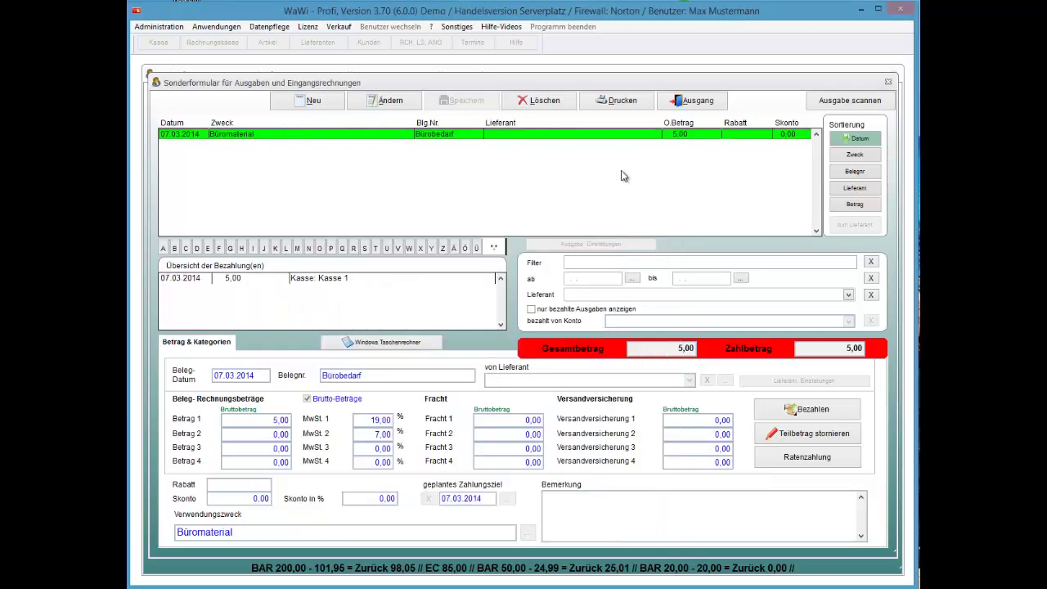
key(Escape)
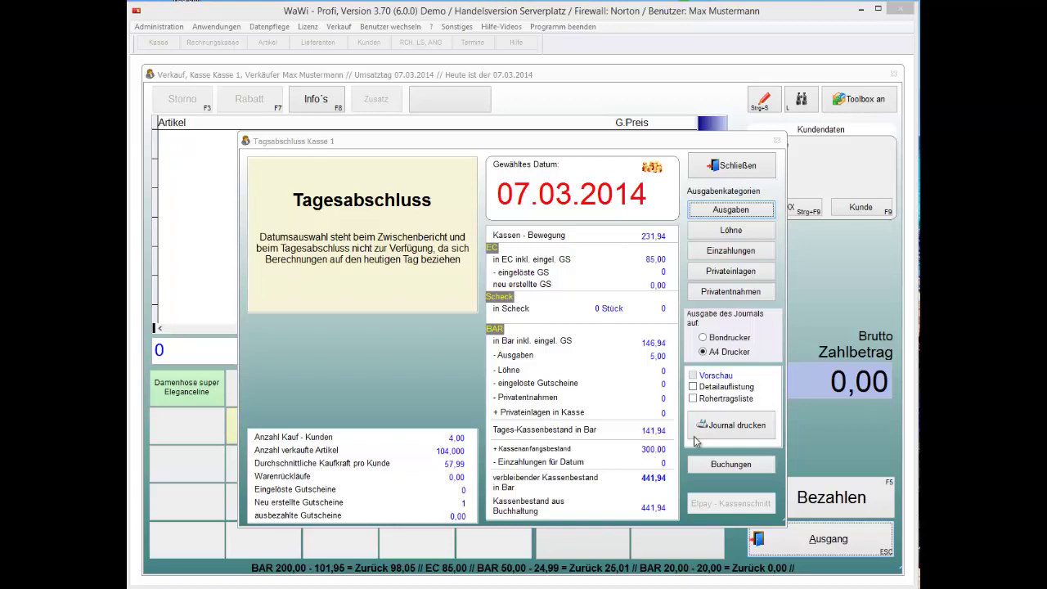
Step: Select A4 Drucker as the output device for the journal
click(642, 435)
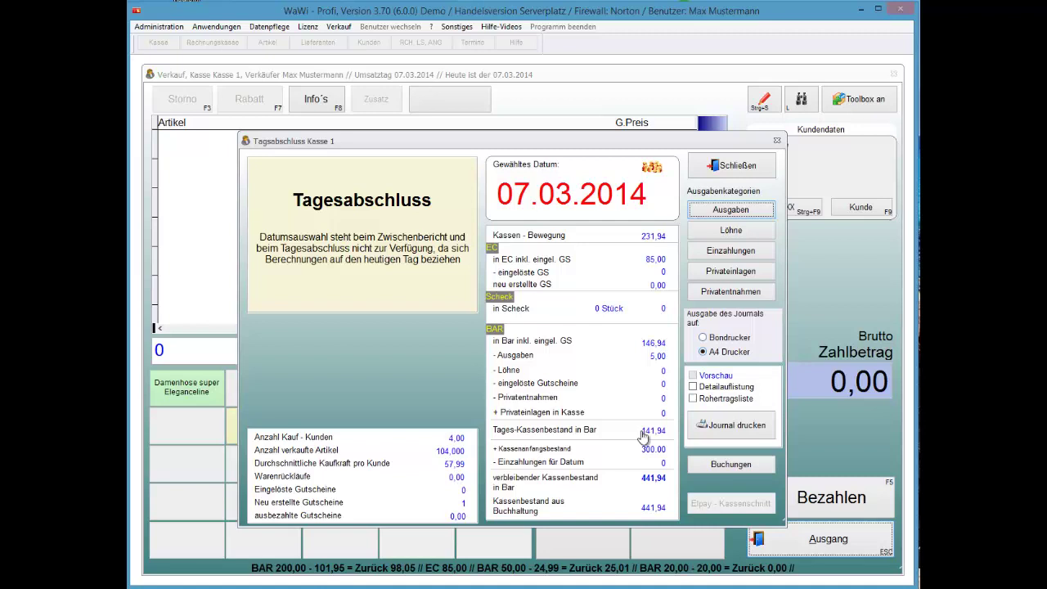
key(Tab)
key(Up)
key(Down)
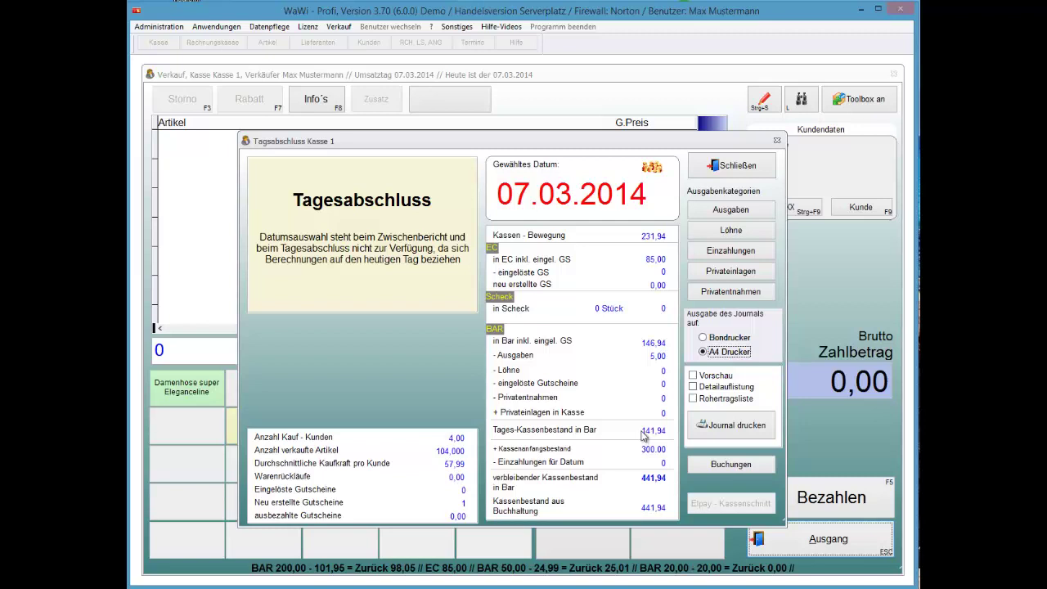
key(Tab)
key(Tab)
key(Tab)
key(Down)
key(Up)
Step: Include the Rohertragsliste and the Detailauflistung in the journal printout
key(Tab)
key(Tab)
key(Tab)
key(Up)
key(space)
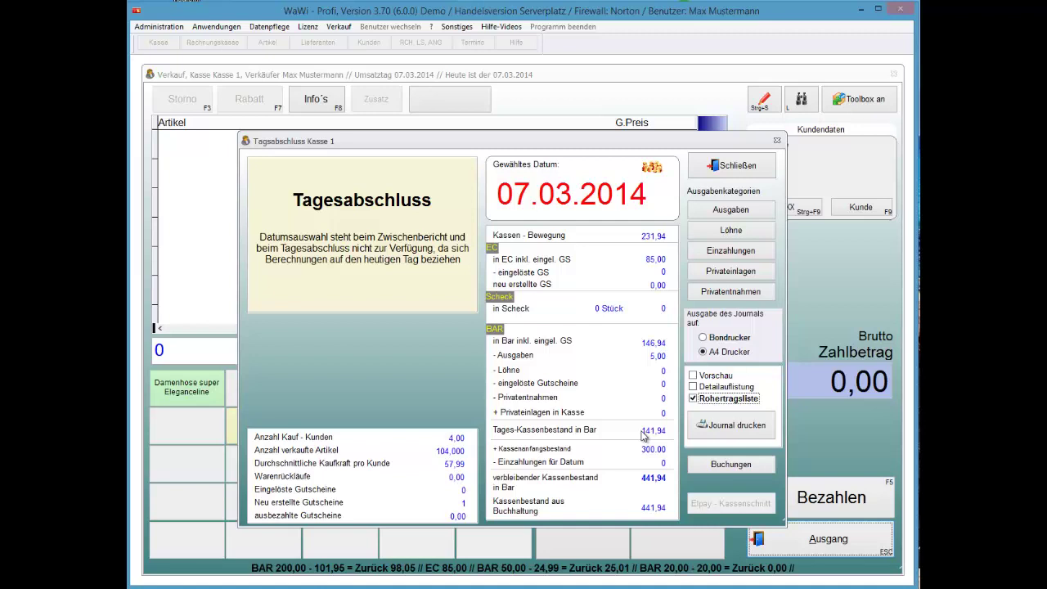
key(Up)
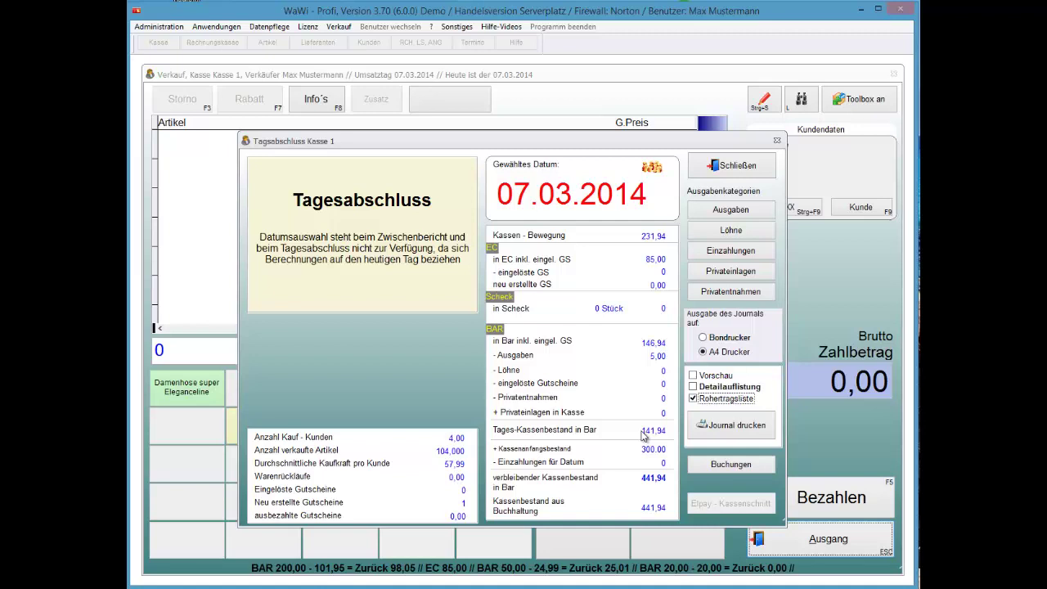
key(Down)
key(Up)
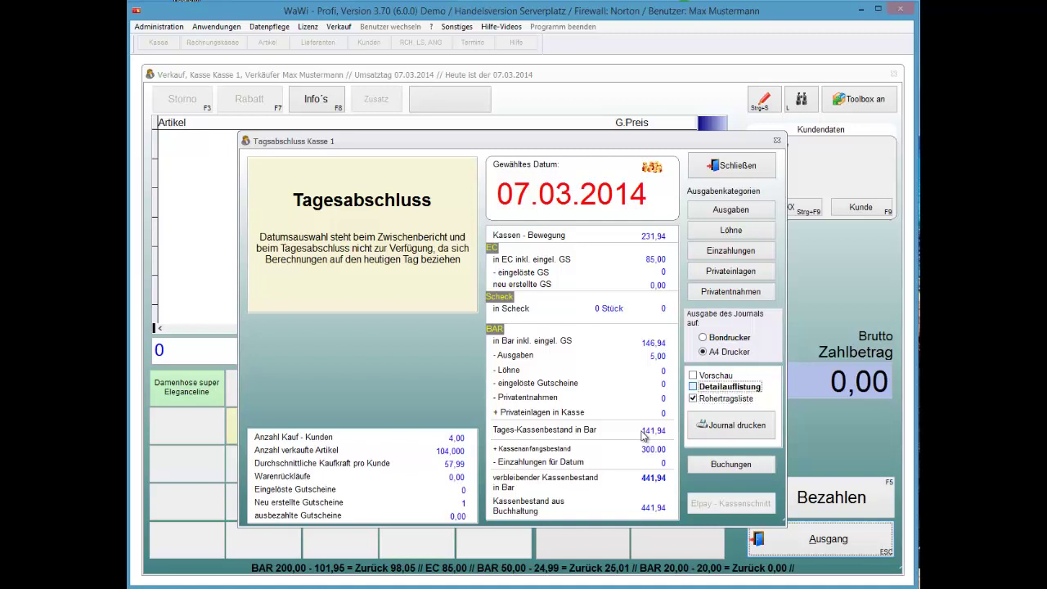
key(space)
key(Tab)
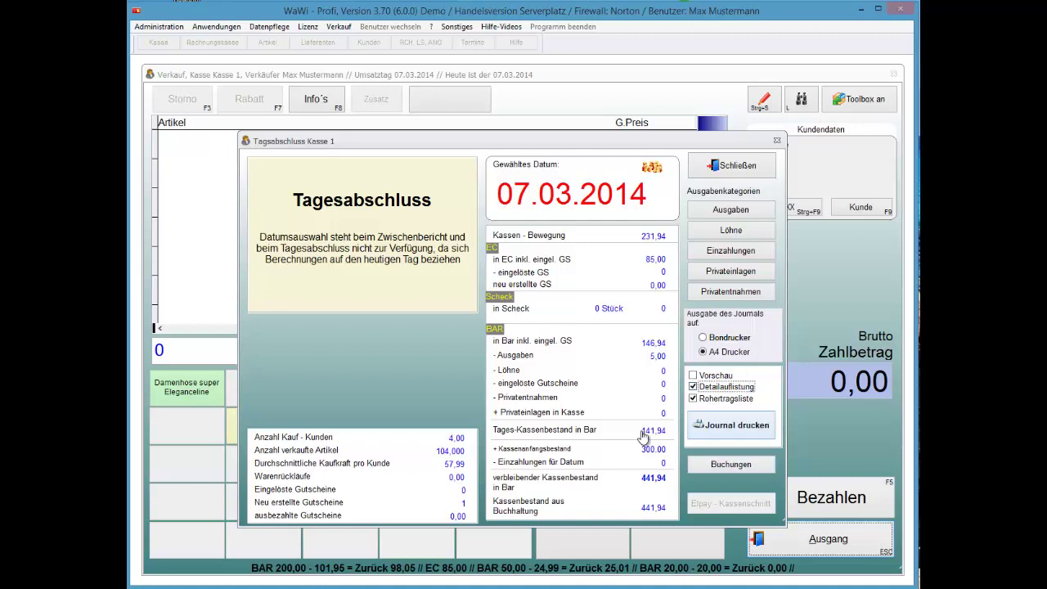
Step: Print the journal with change counting and enter 20 pieces for every coin from 1 Cent to 2 EUR
key(space)
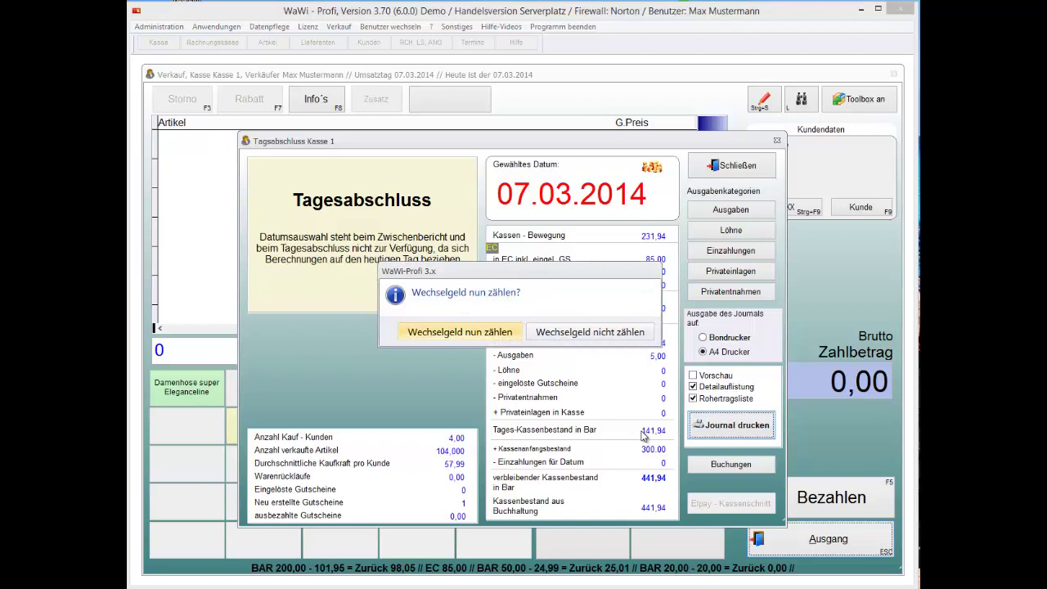
key(Return)
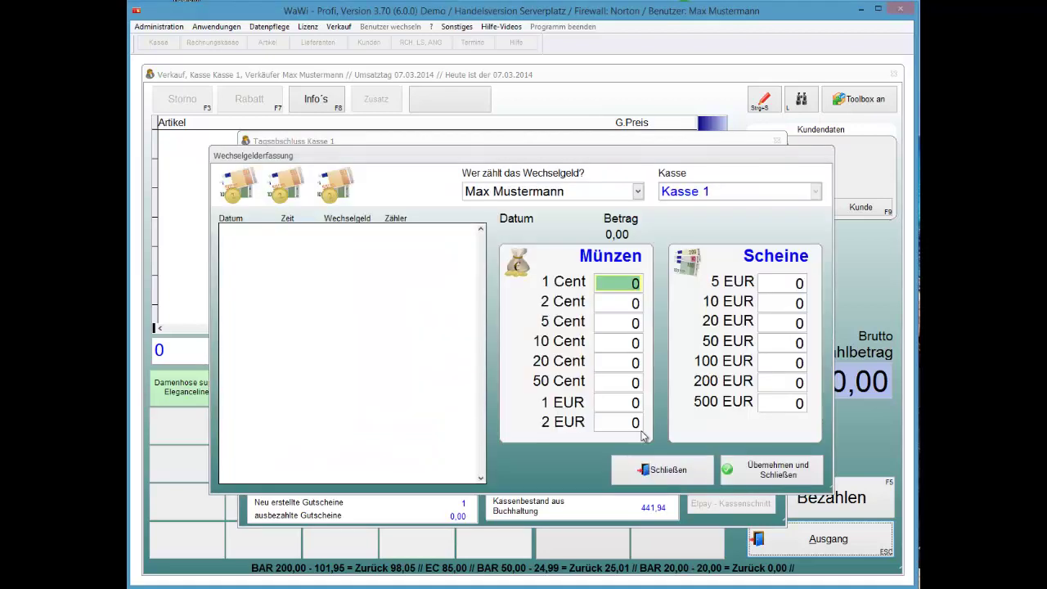
text(20)
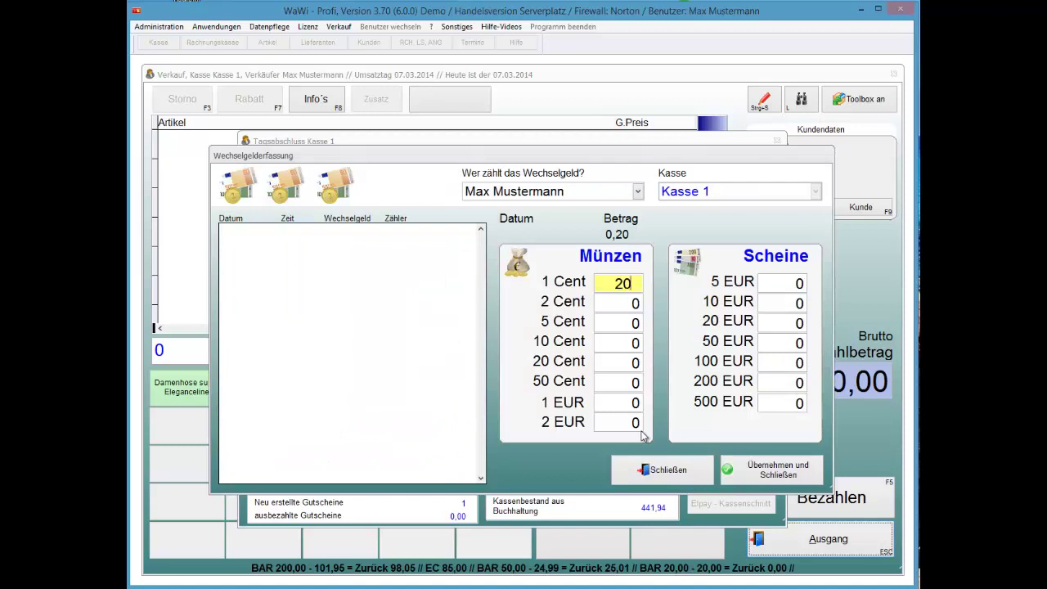
key(Return)
text(20)
key(Return)
text(20)
key(Return)
text(20)
key(Return)
text(20)
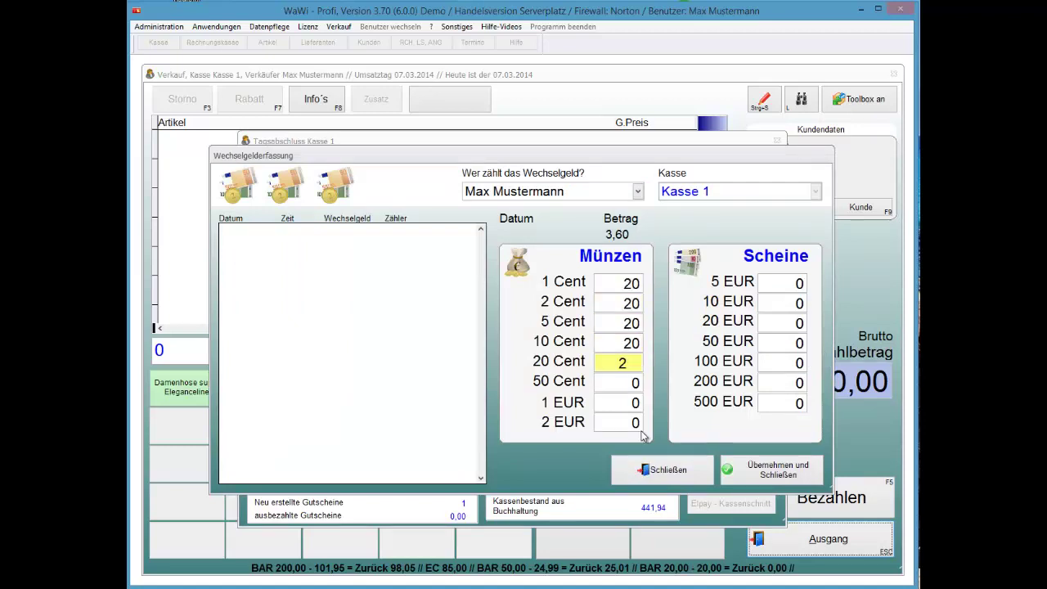
key(Return)
text(20)
key(Return)
text(20)
key(Return)
text(20)
key(Return)
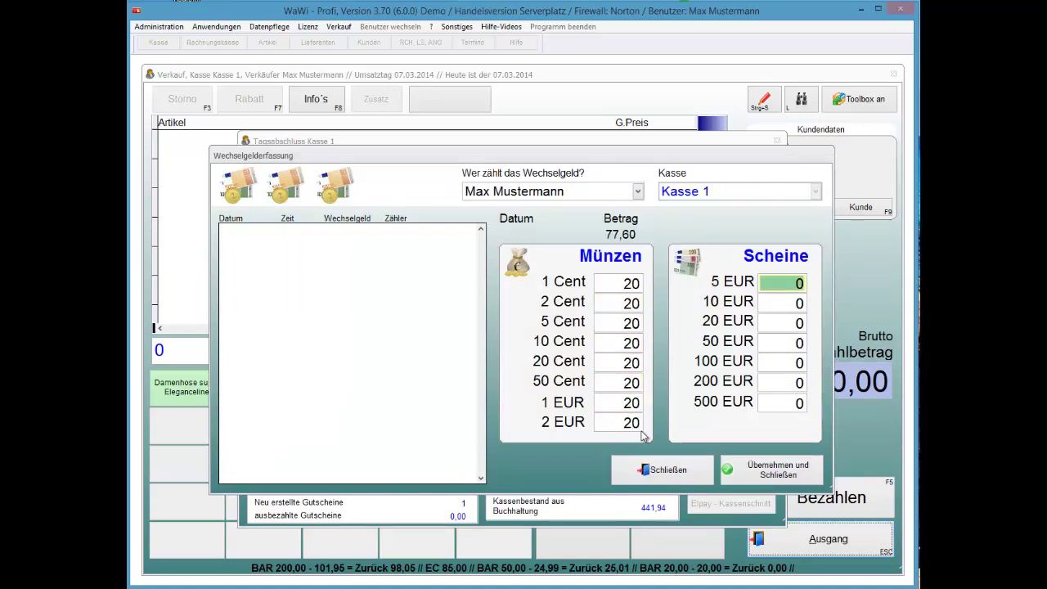
Step: Finish the change count without entering banknotes and complete the daily closing
key(Return)
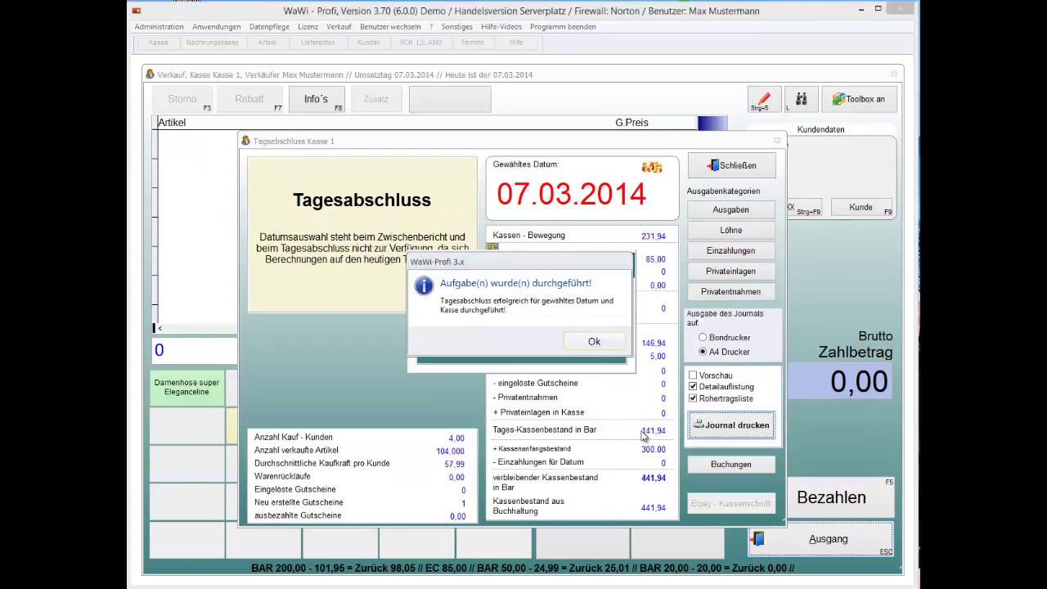
key(Return)
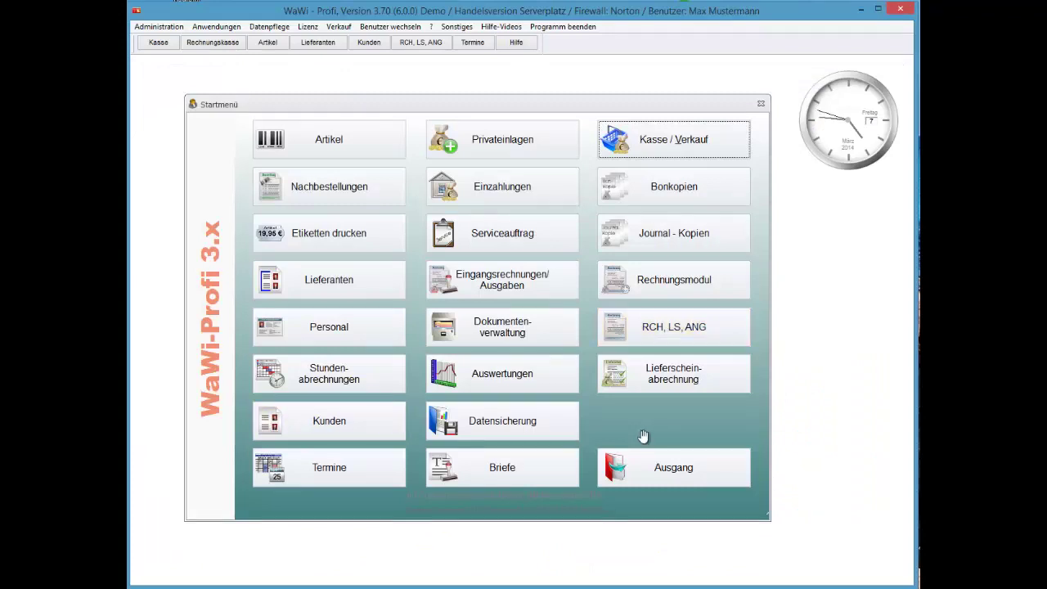
Step: Open the Konten und Buchungen form and display the bookings of the Kasse: Kasse 1 account
key(alt+Right)
key(Down)
key(k)
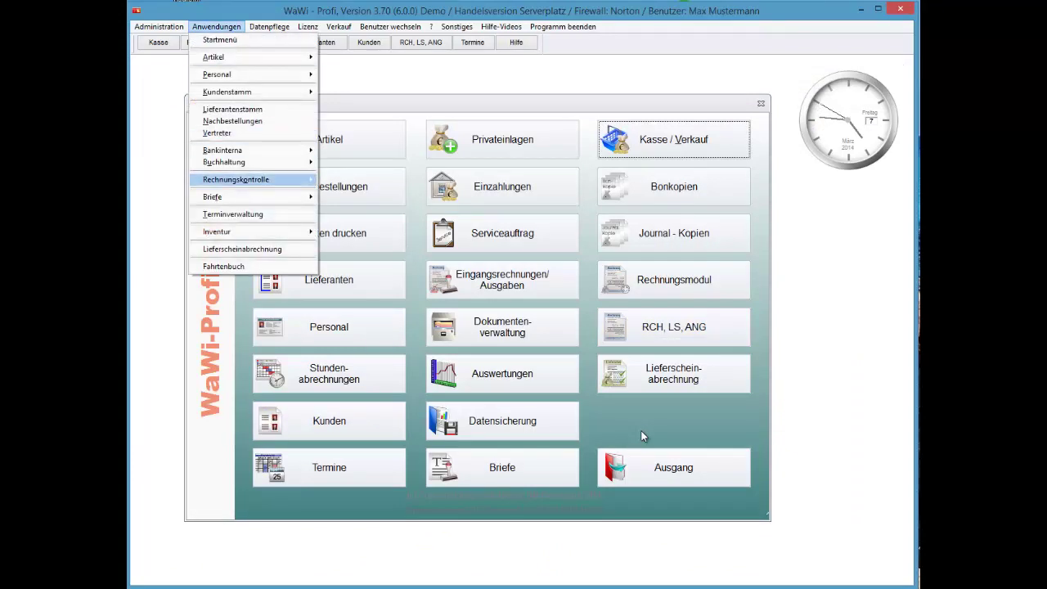
key(Up)
key(Down)
key(Down)
key(Return)
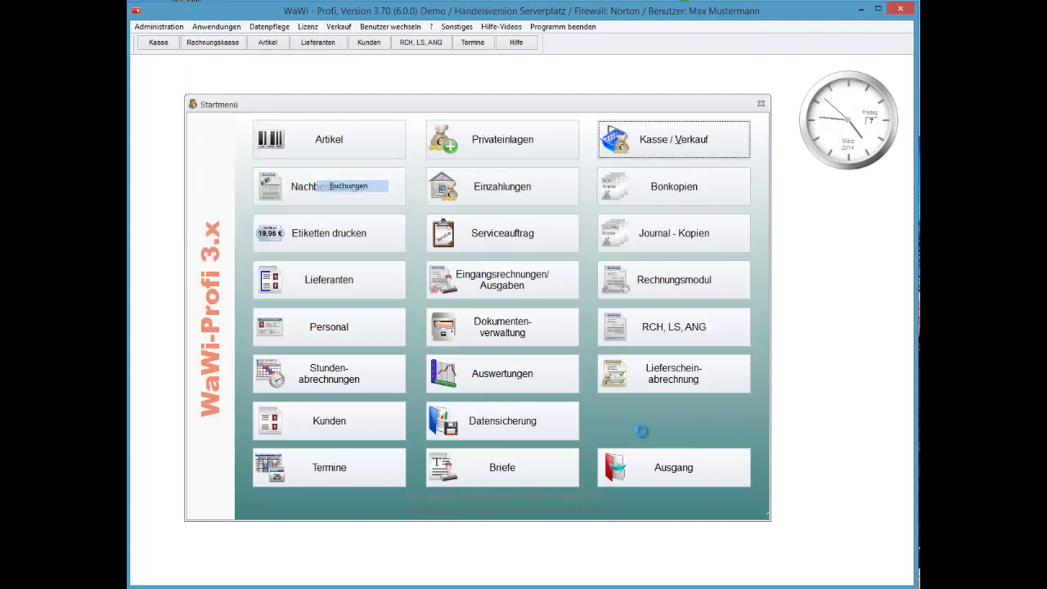
key(alt+Down)
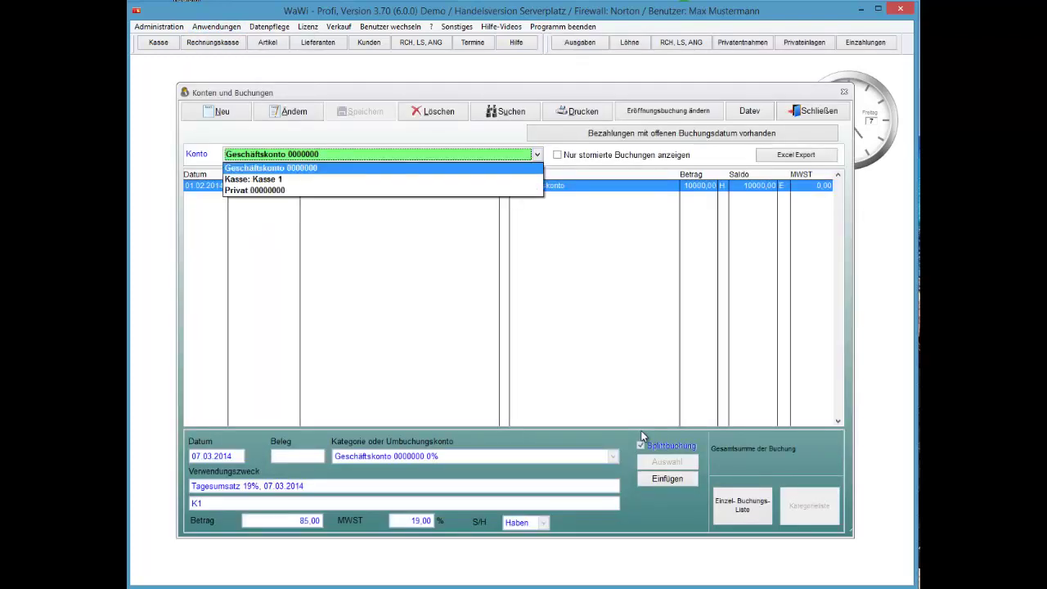
key(Down)
key(Return)
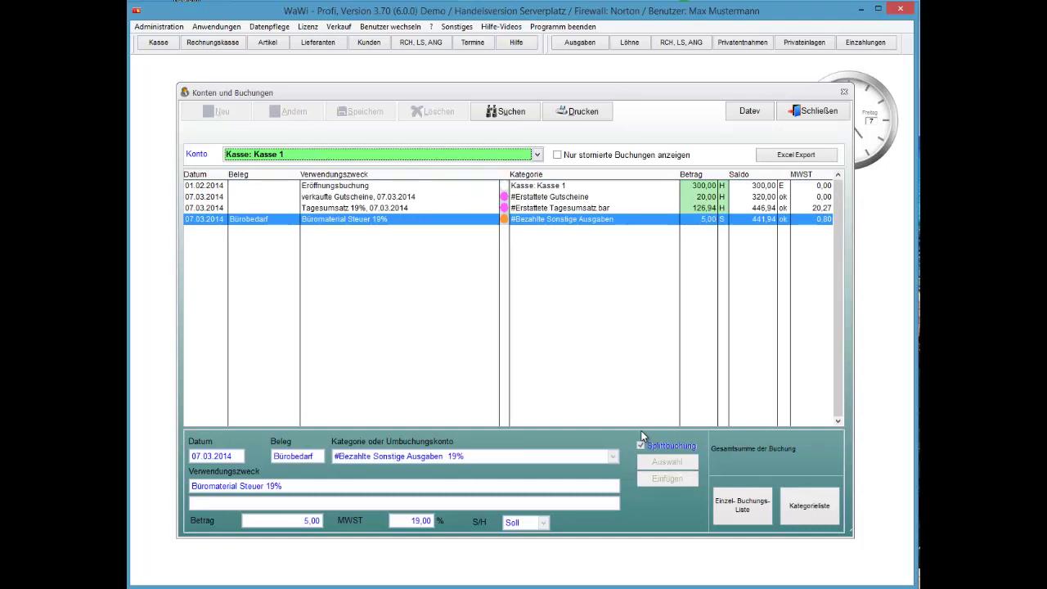
Step: Go through the Kasse 1 bookings one by one, from the Eröffnungsbuchung to the Büromaterial expense
key(Tab)
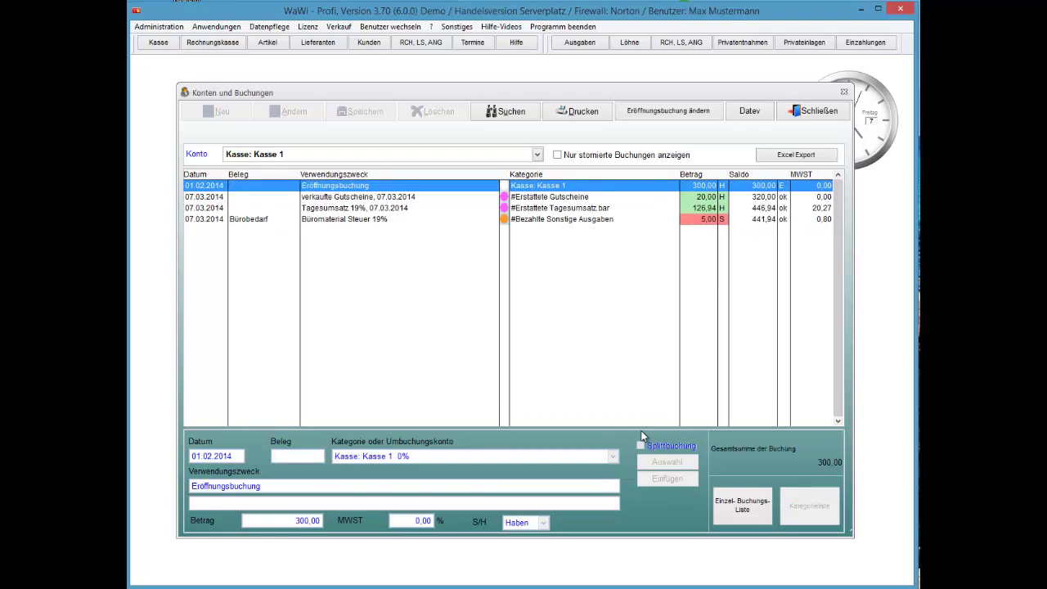
key(Down)
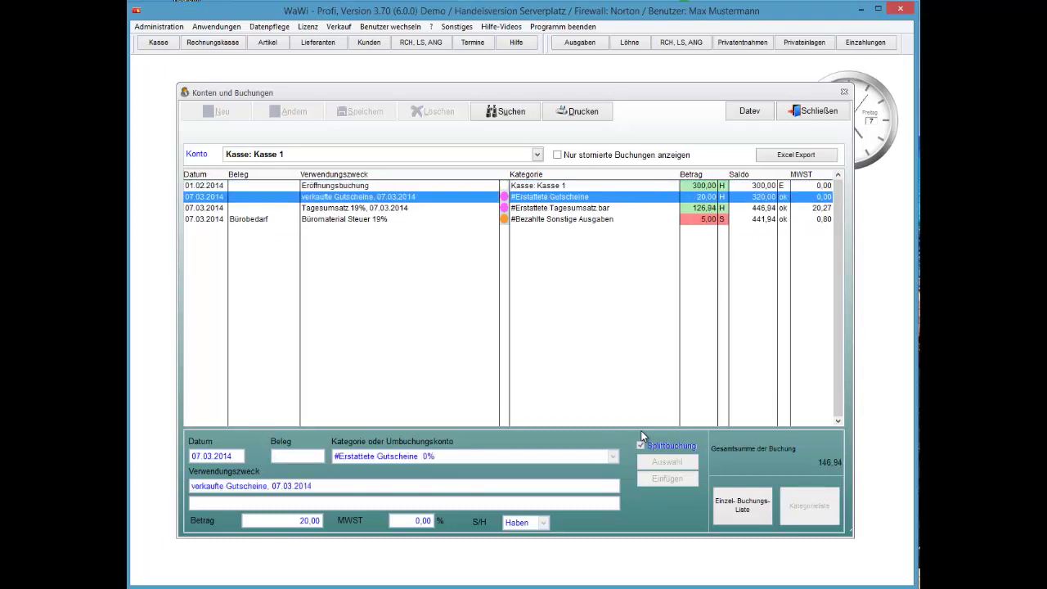
key(Down)
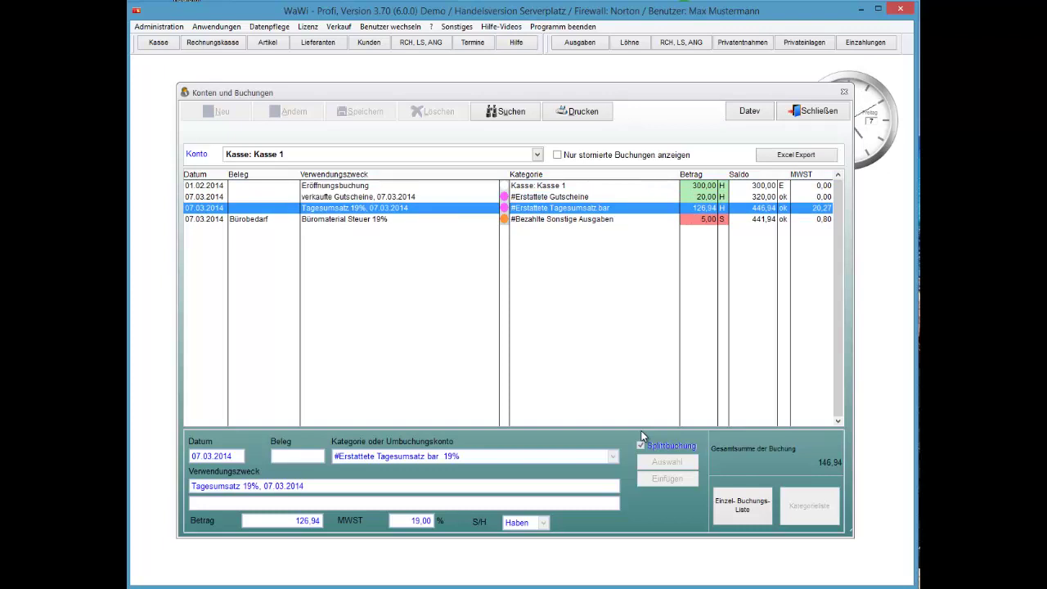
key(Down)
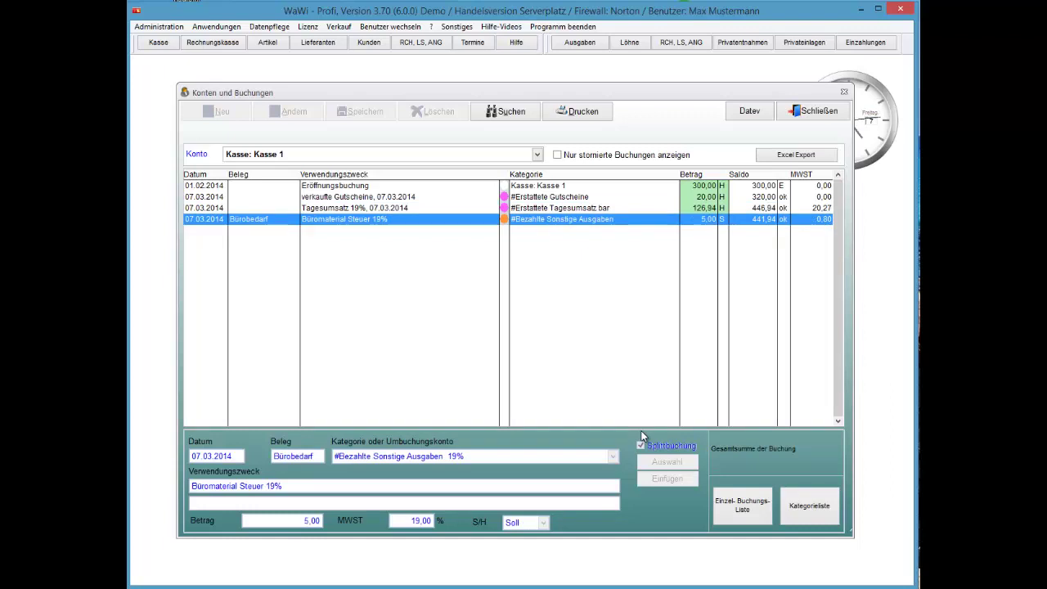
Step: Switch to the Geschäftskonto and view its payments with an open booking date, leaving the list without adopting changes
key(alt+Down)
key(Up)
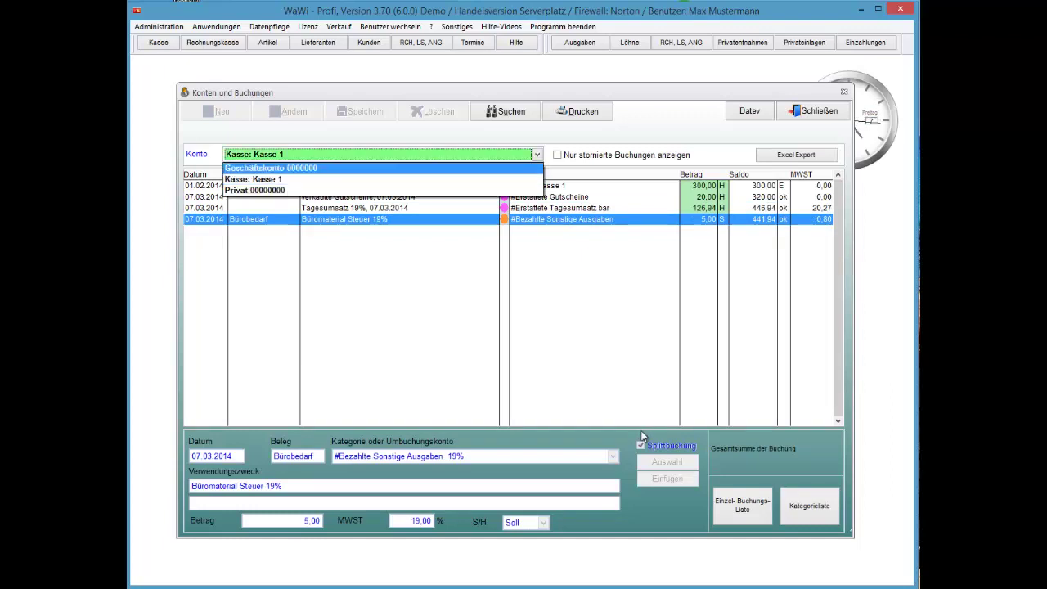
key(Return)
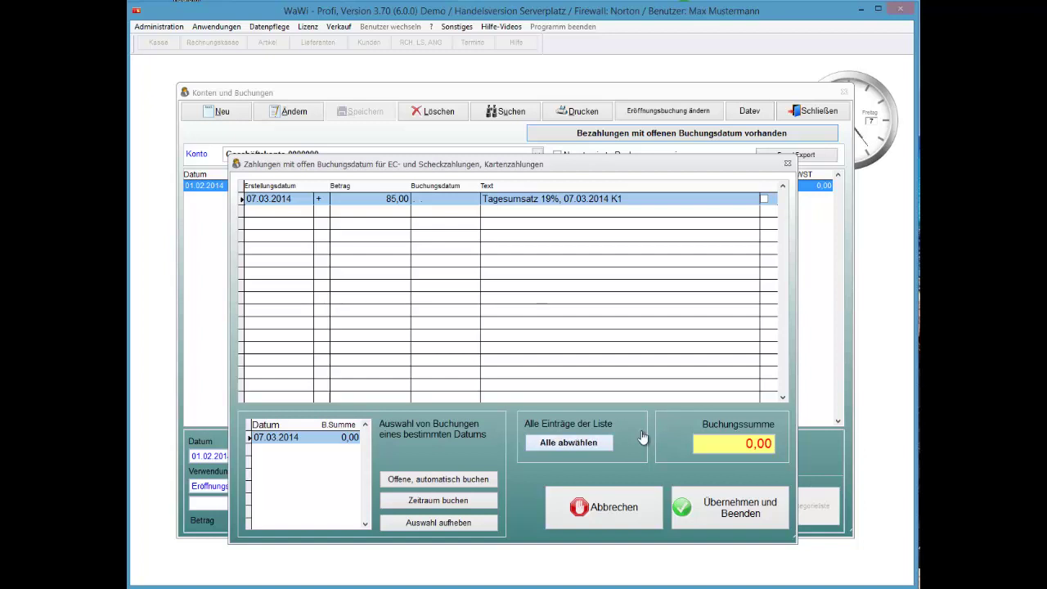
key(Escape)
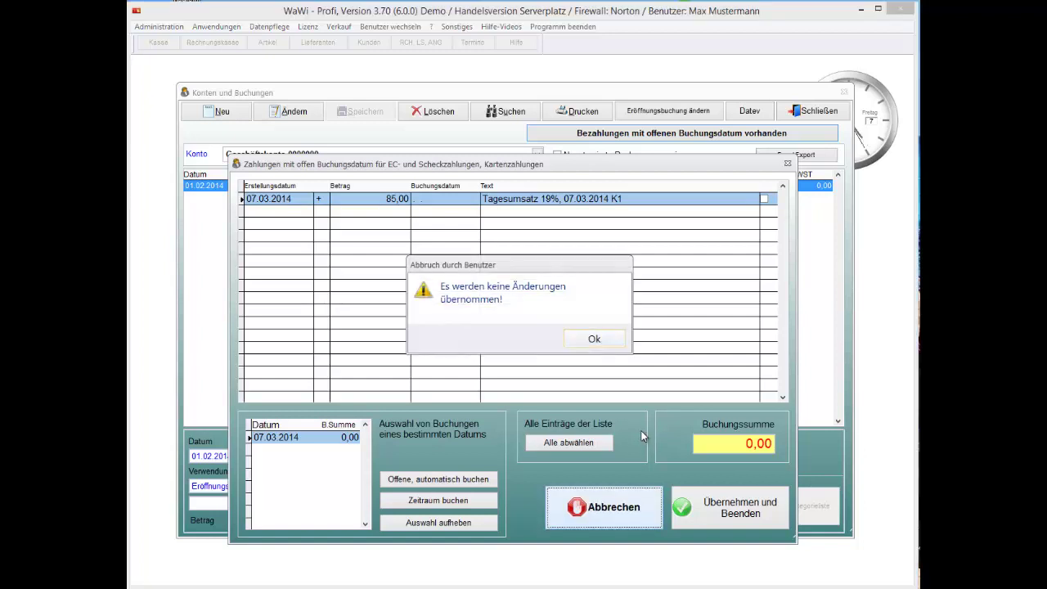
key(Return)
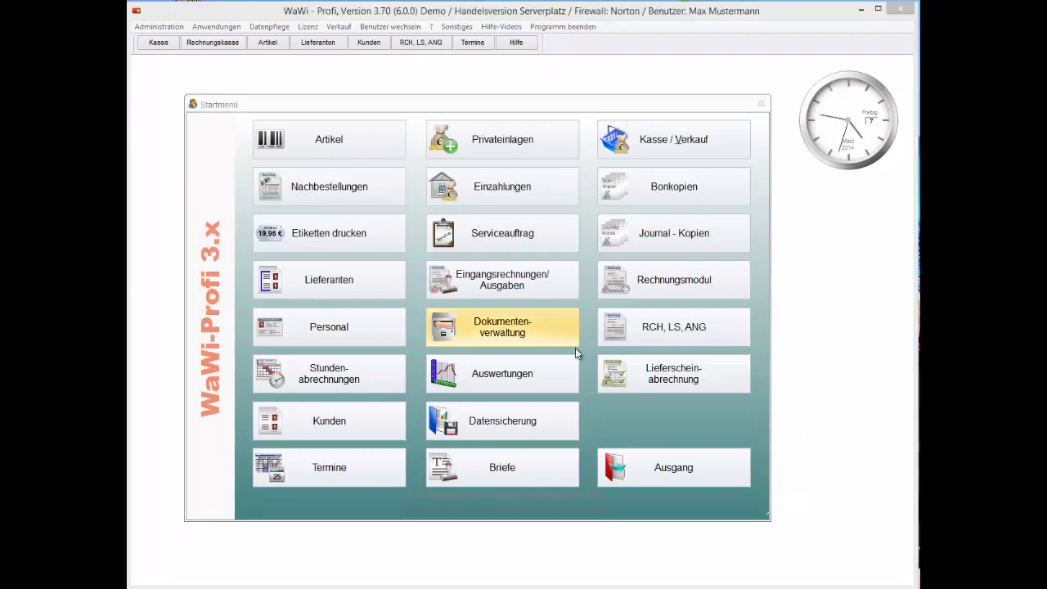
Step: Open the Auswertungen and examine the cash entries of Kasse: Kasse 1 for month 3 of 2014
click(542, 373)
click(542, 374)
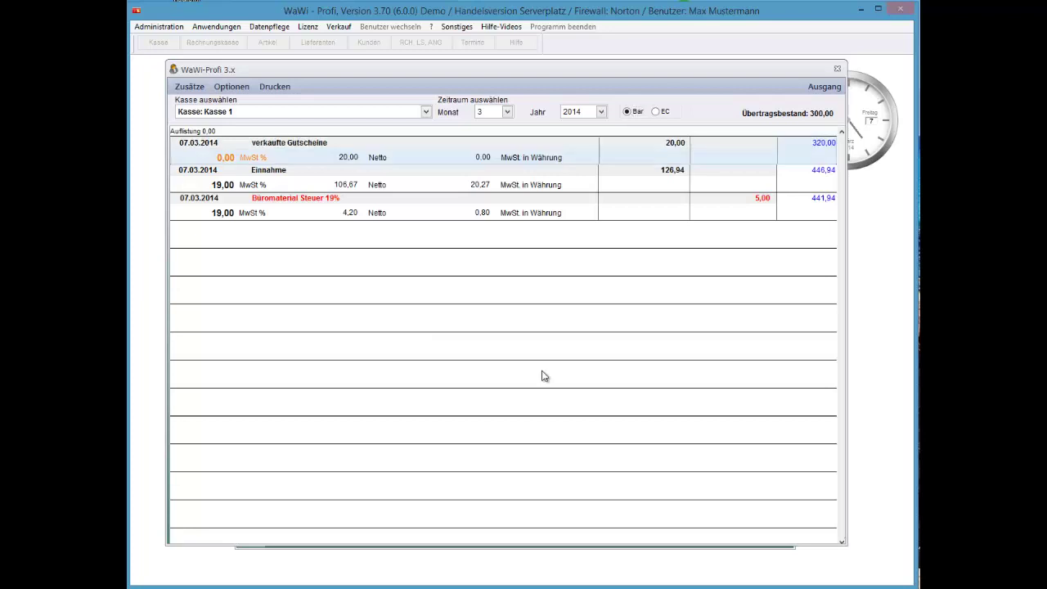
key(Down)
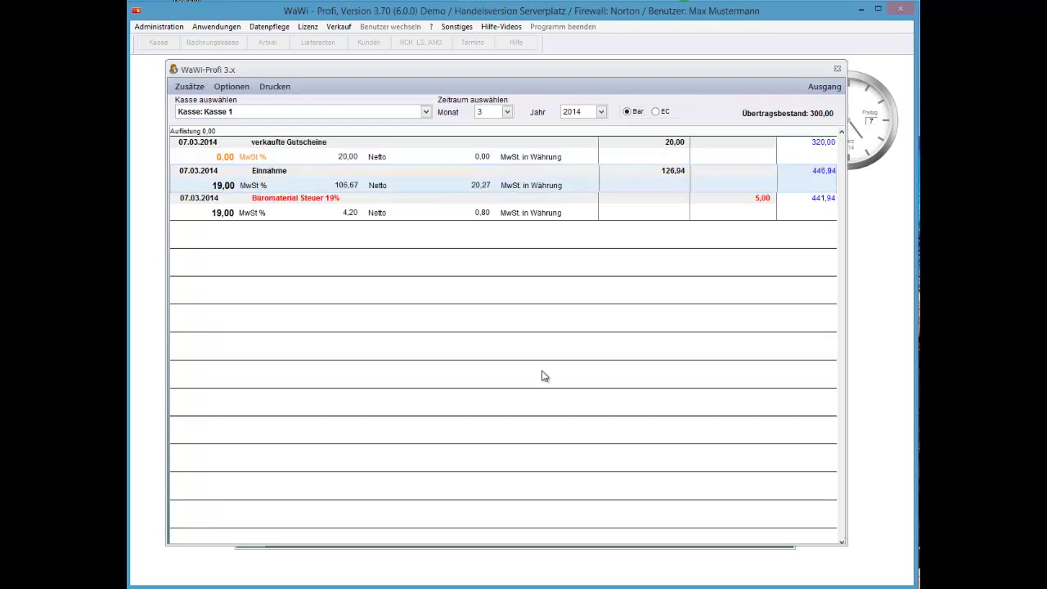
key(Up)
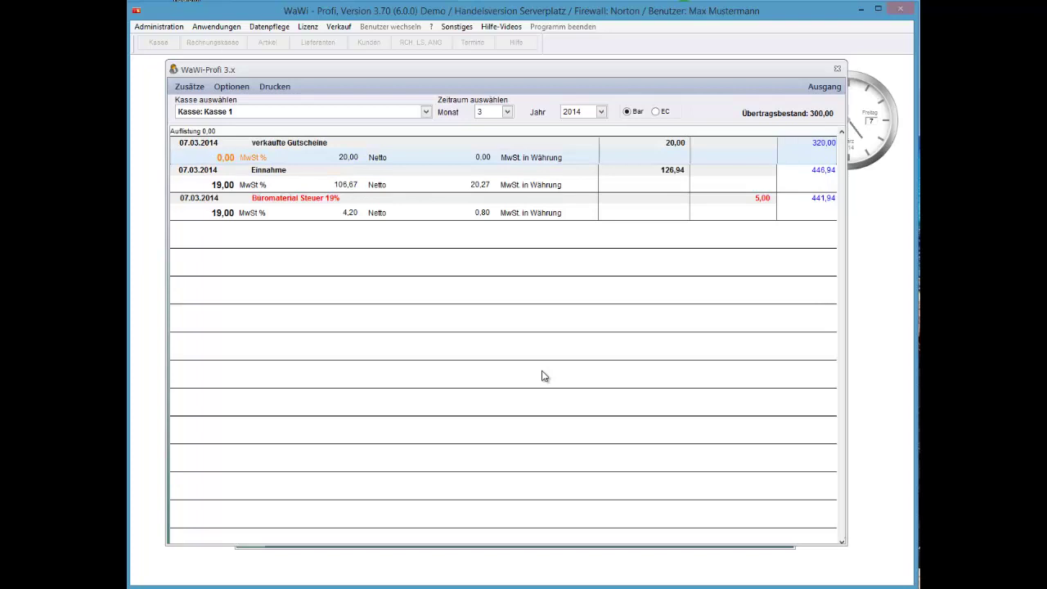
Step: Go through the cash book entries to the Büromaterial expense and leave the Kassenbuch and the Auswertungen
key(Down)
key(Down)
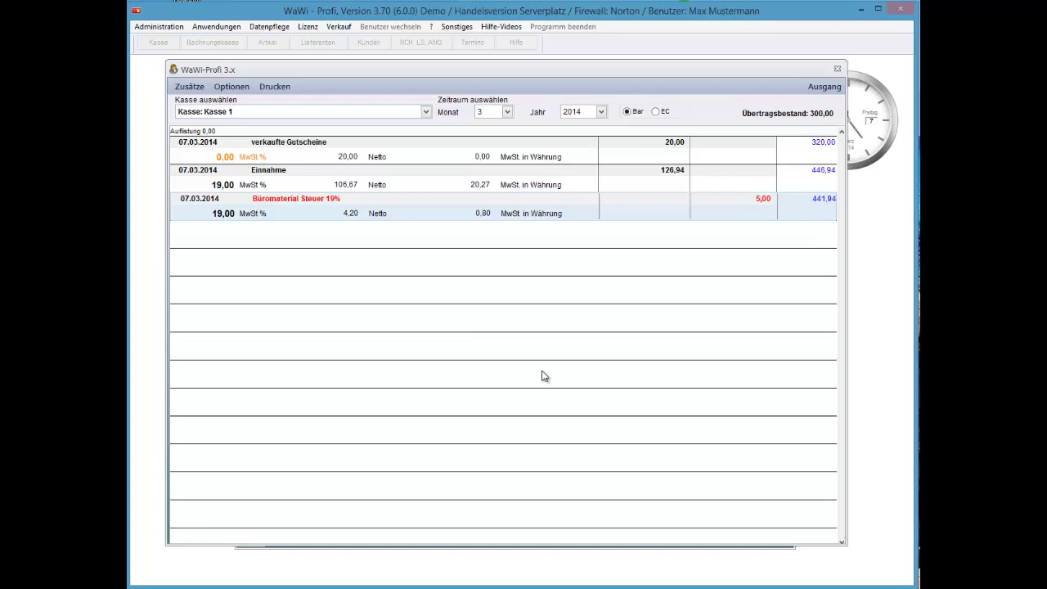
key(Escape)
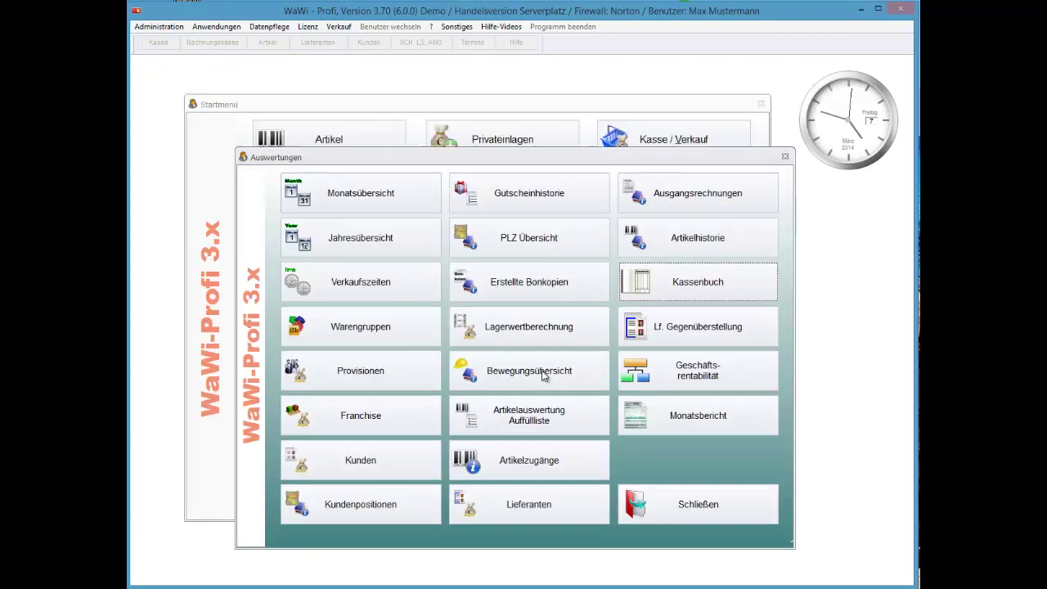
key(Escape)
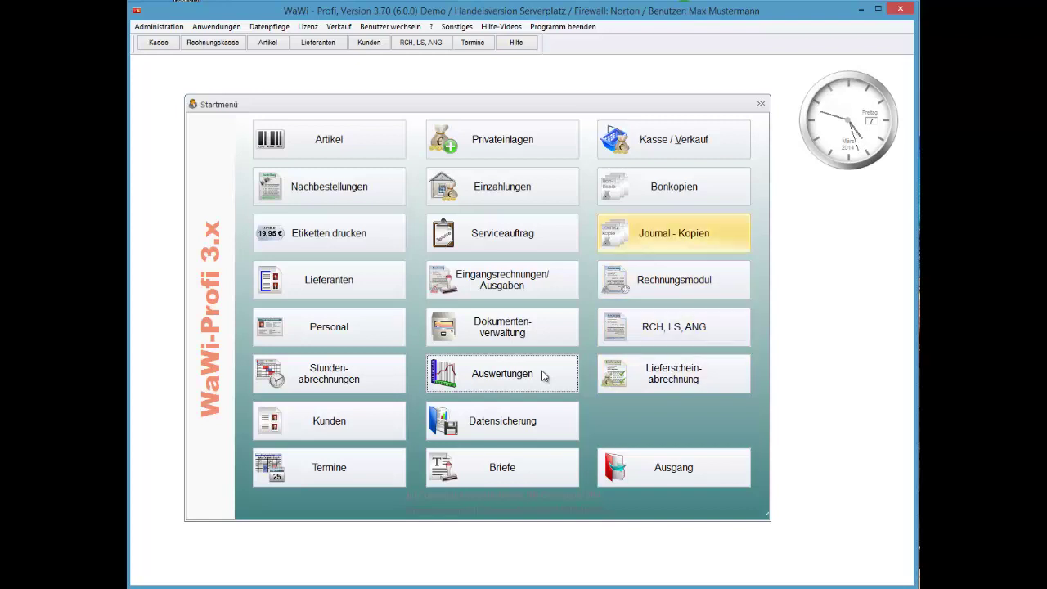
Step: Open the journal copies for 07.03.2014 and bring up the Einzahlungen form
key(Return)
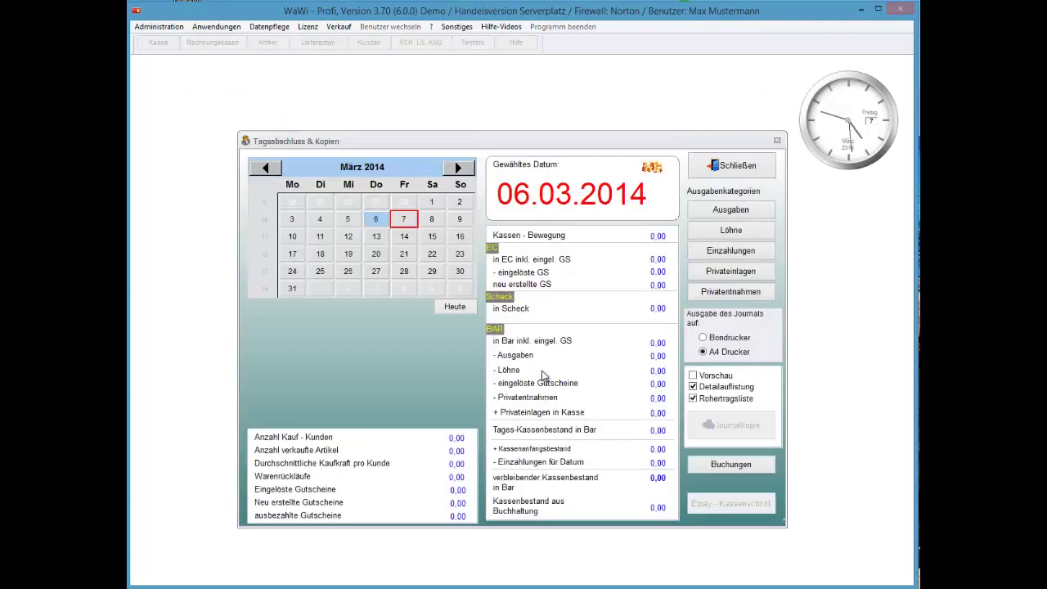
key(Right)
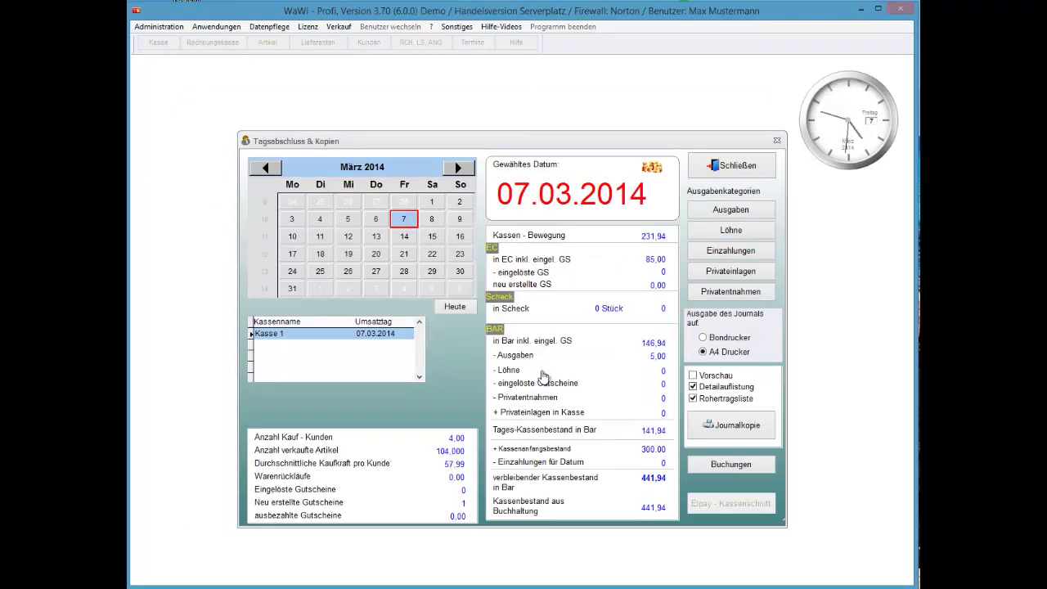
key(Tab)
key(Tab)
key(Return)
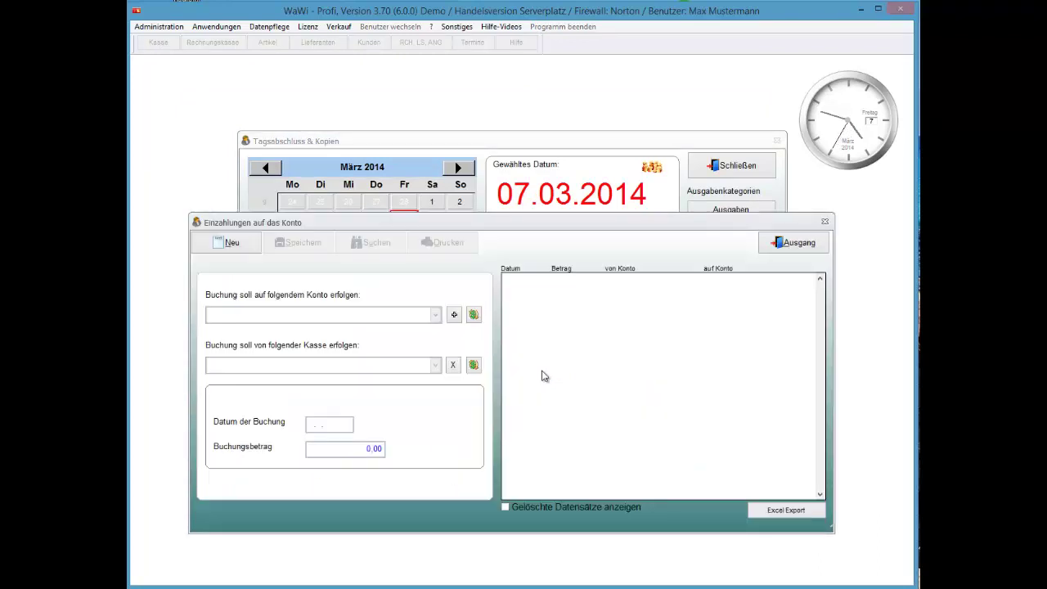
Step: Start a new deposit to the Geschäftskonto from Kasse: Kasse 1, keeping the preset booking date
key(alt+n)
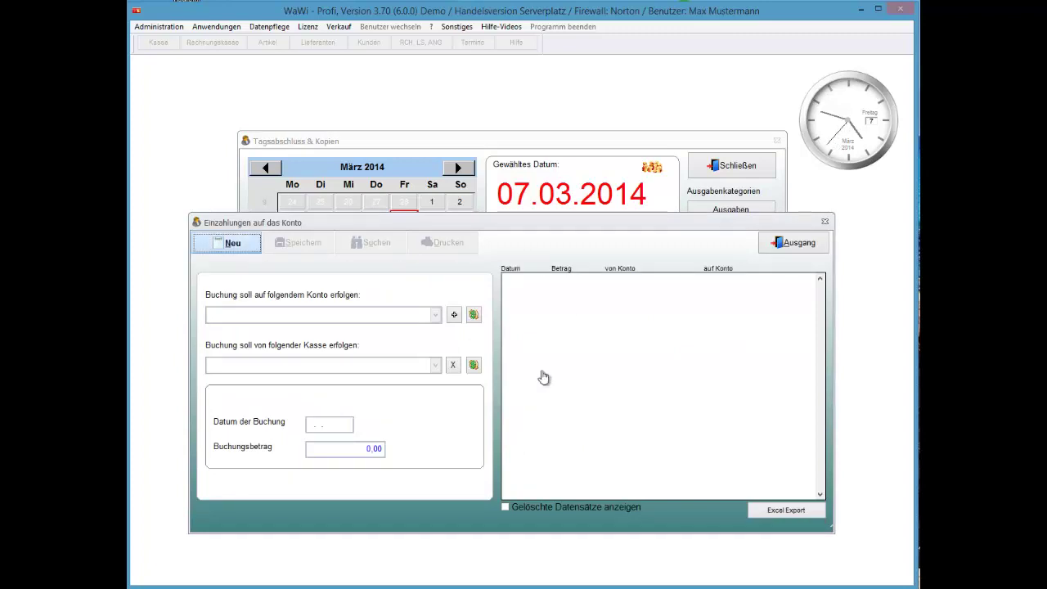
key(Return)
key(Return)
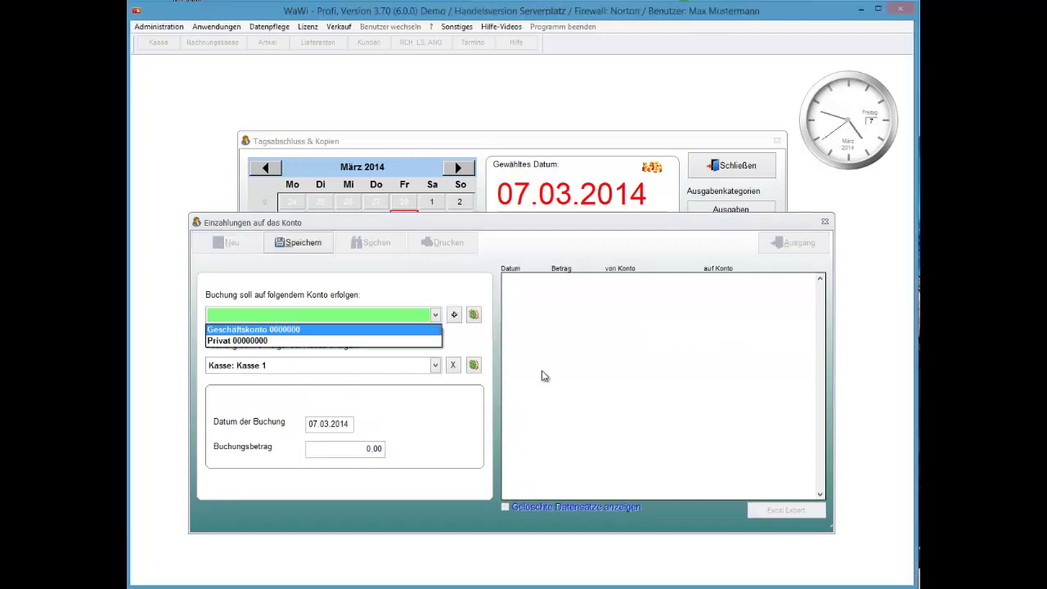
key(Return)
key(Tab)
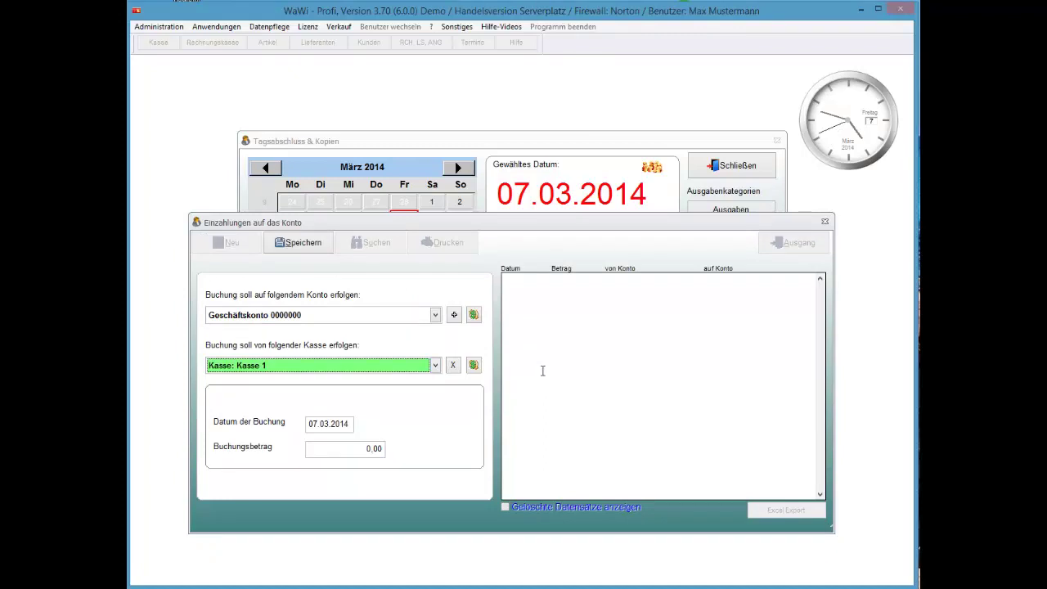
key(Tab)
key(Tab)
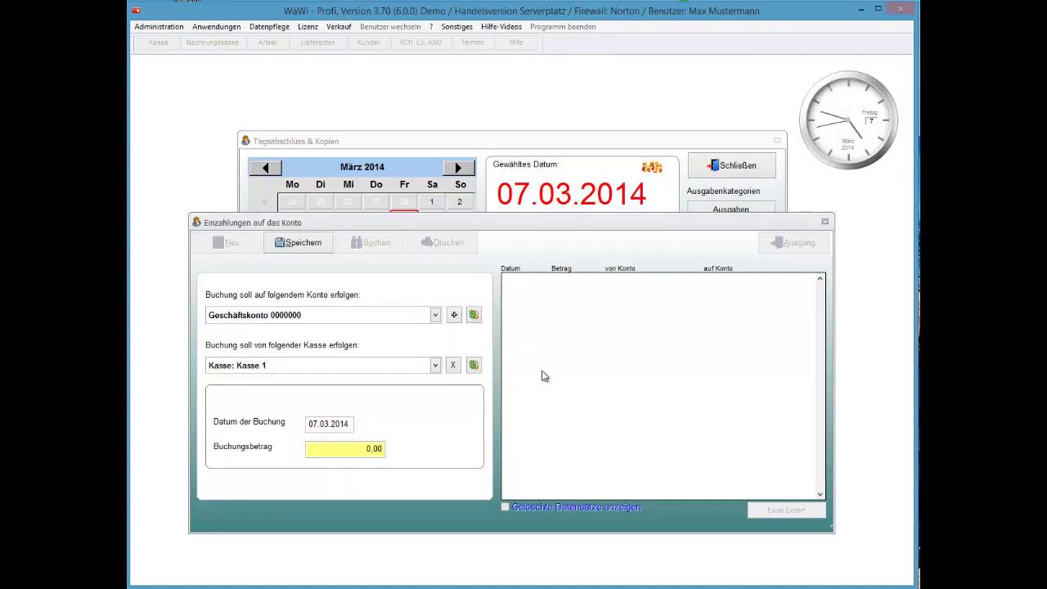
Step: Set the Buchungsbetrag to 50,00, save the deposit with confirmation, and leave the deposit form
text(50)
key(Tab)
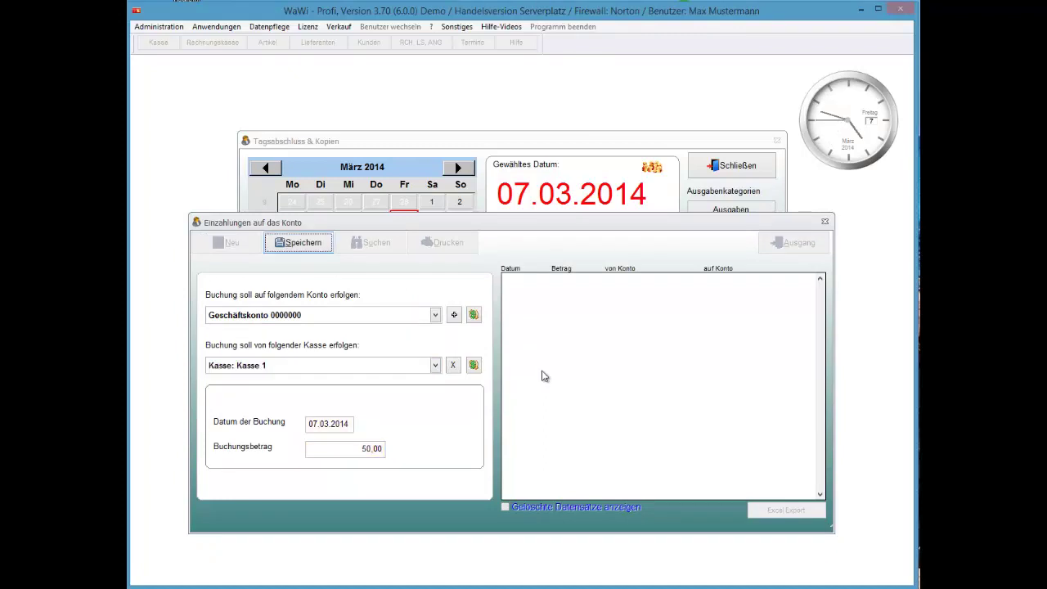
key(Return)
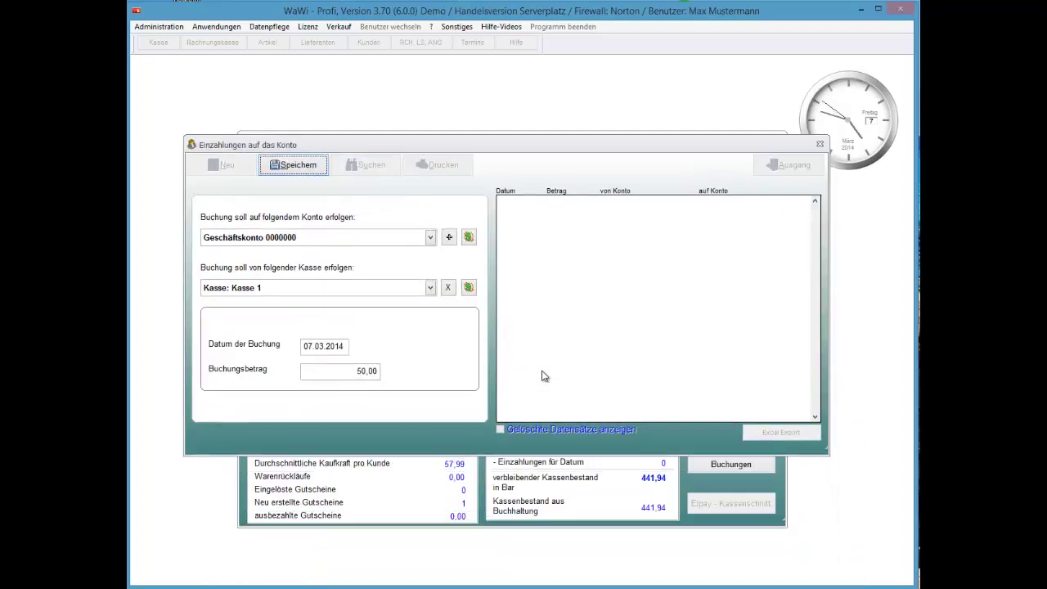
key(alt+s)
key(j)
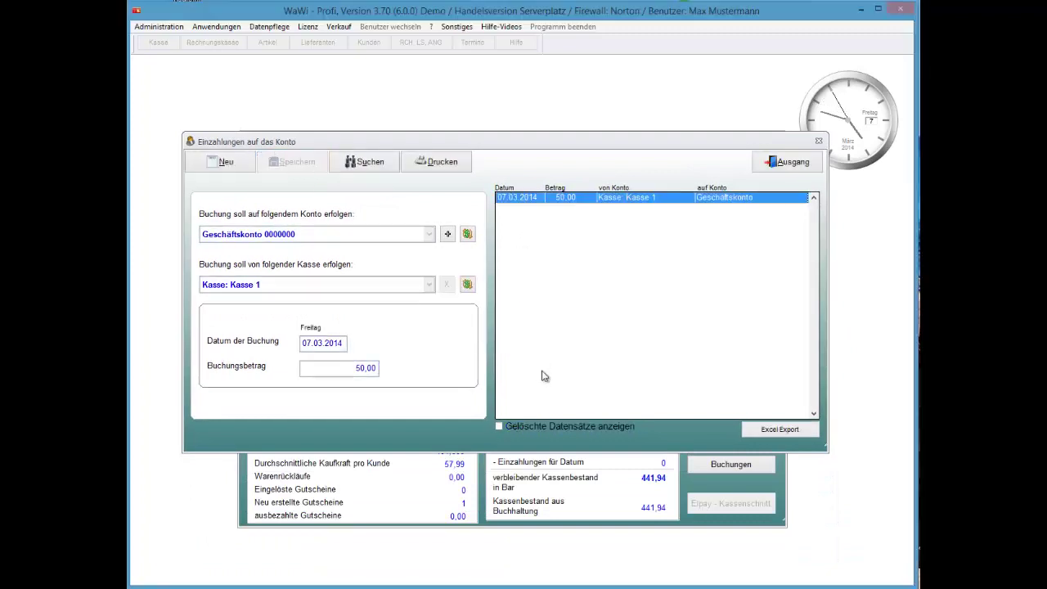
key(alt+a)
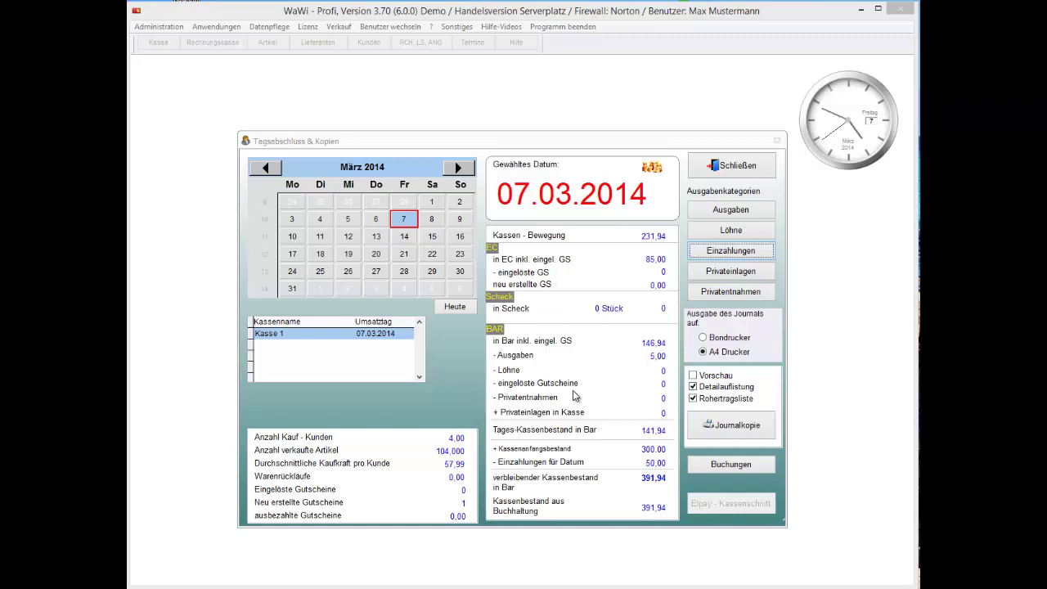
Step: Examine the daily closing figures by switching between 07.03.2014 and 20.03.2014 in the calendar
click(403, 222)
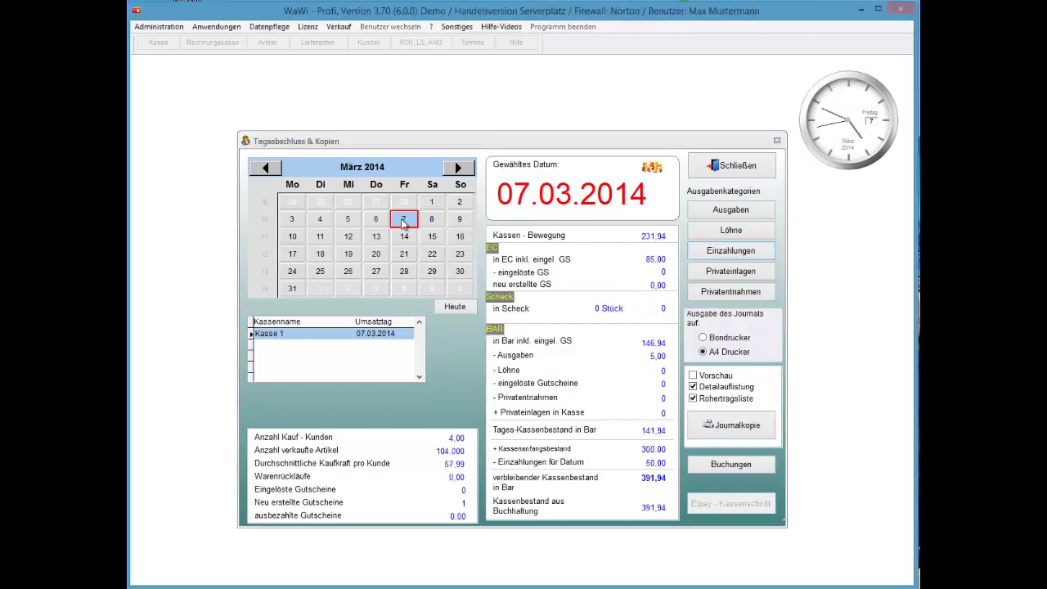
key(Down)
key(Down)
key(Left)
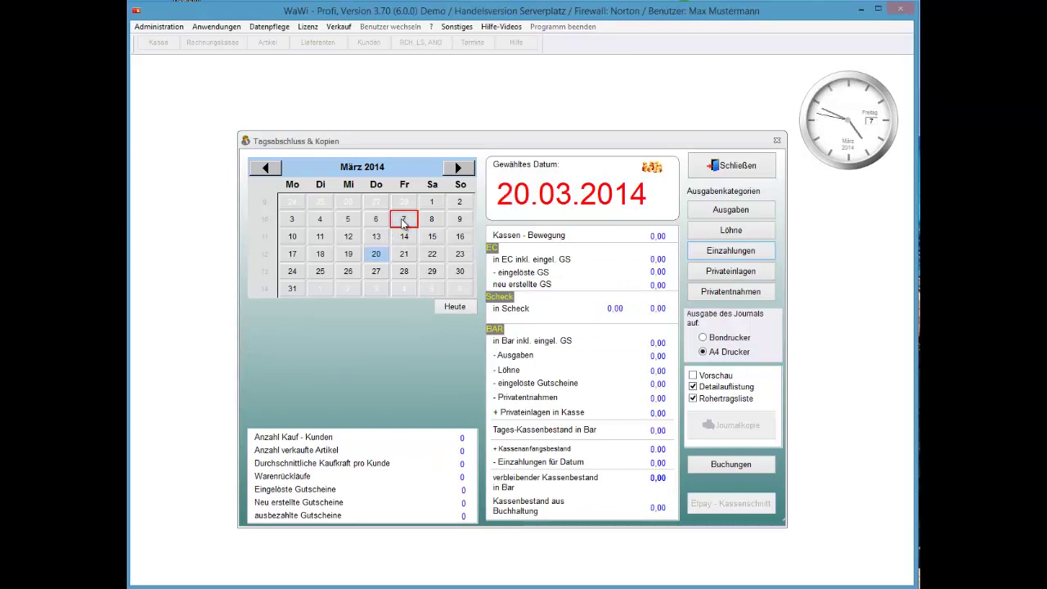
click(403, 221)
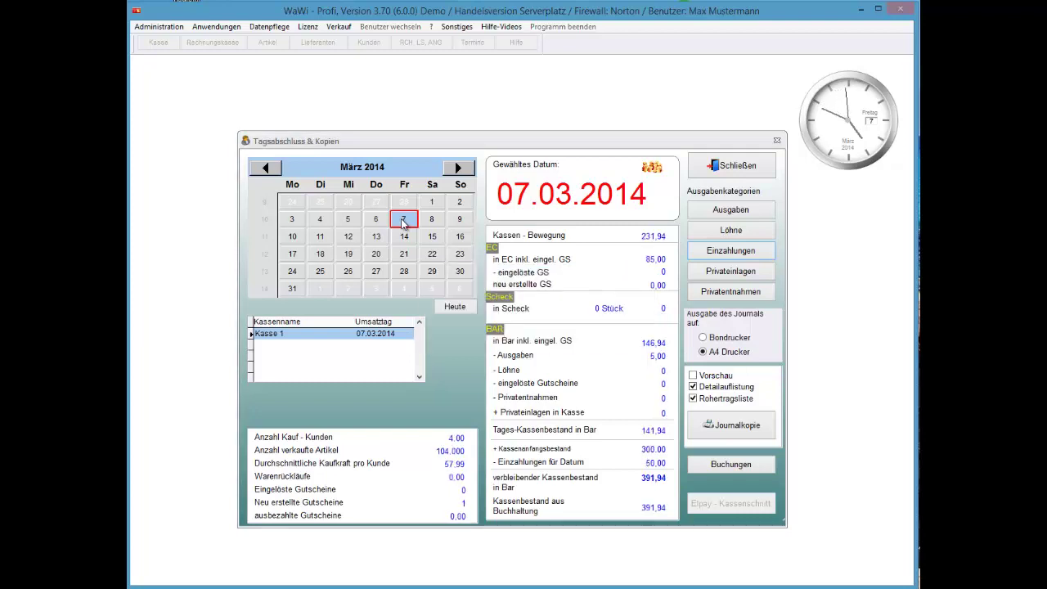
key(Down)
key(Down)
key(Left)
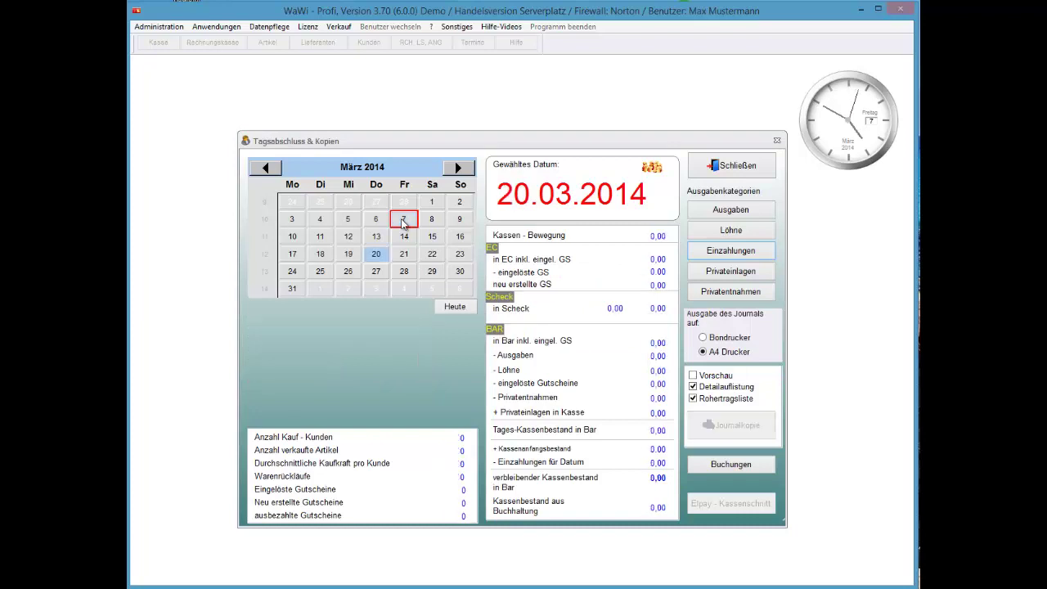
Step: Compare the daily closings of 07.03.2014 and 08.03.2014, check the Kasse 1 entry, and close the daily closing form
click(403, 223)
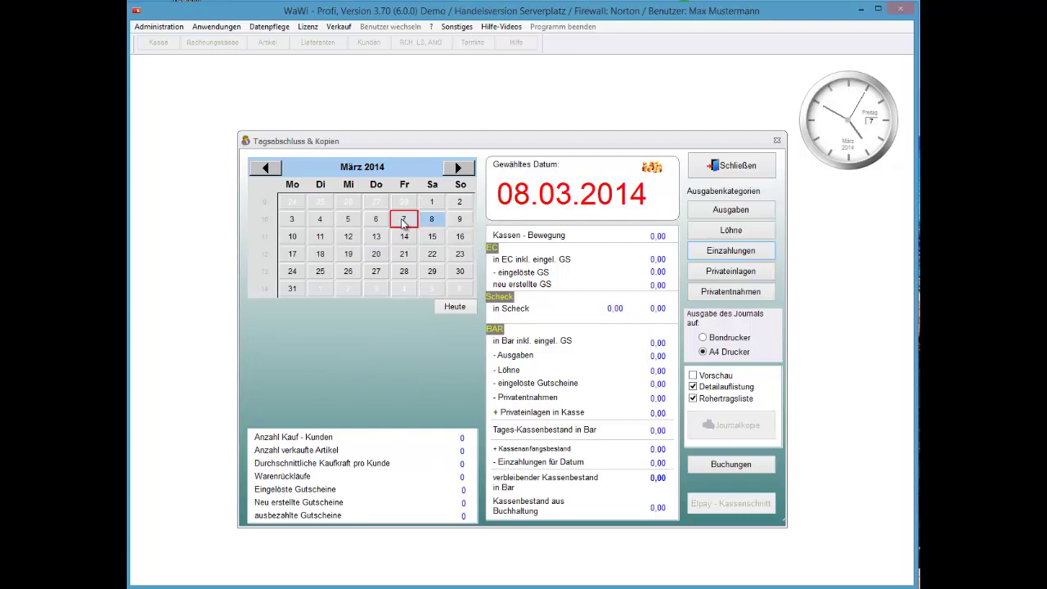
key(Right)
click(403, 222)
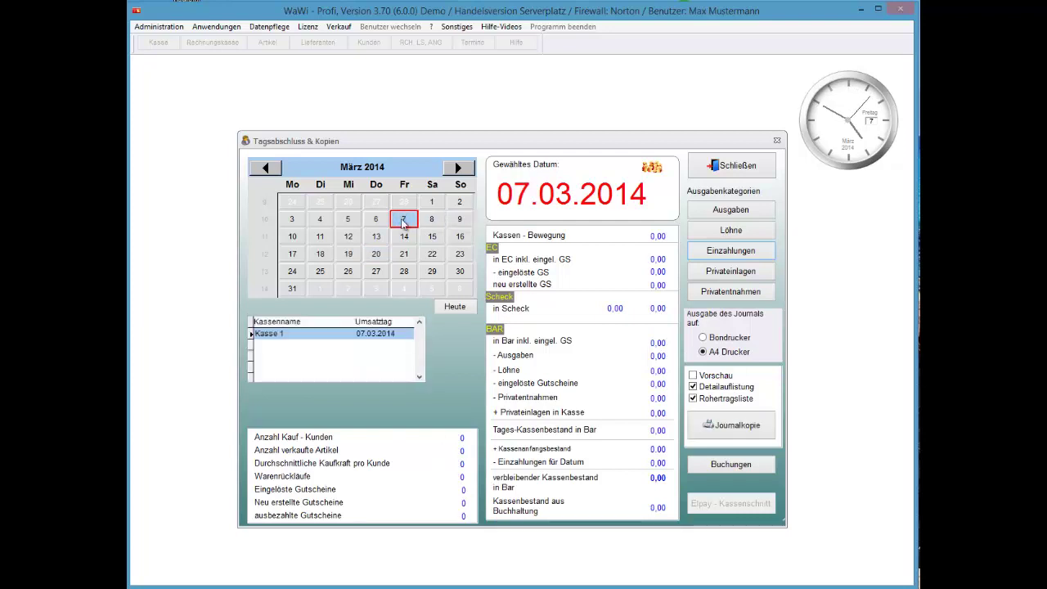
key(Right)
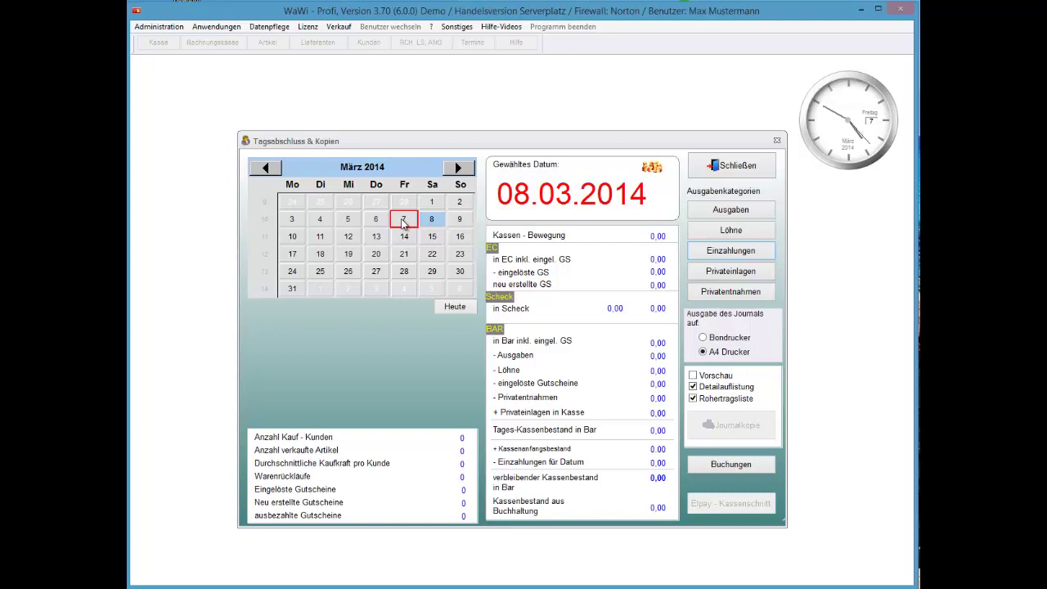
click(403, 221)
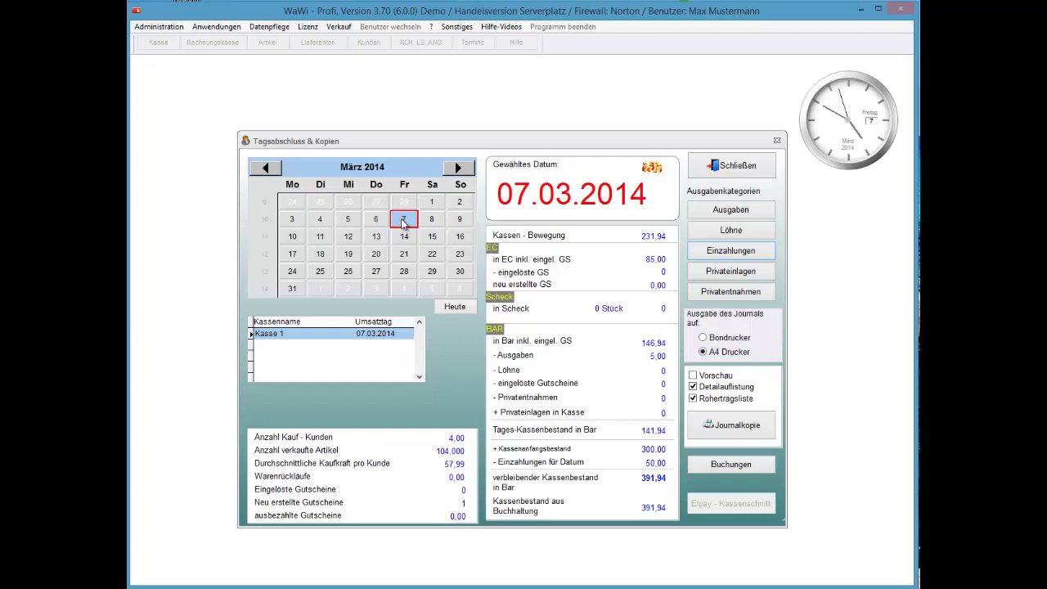
click(401, 220)
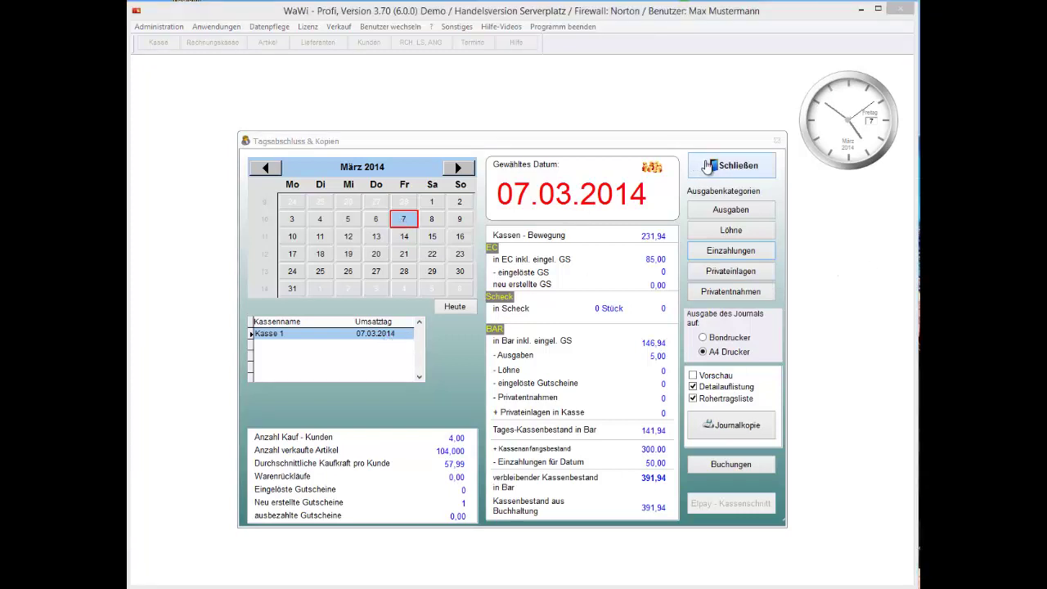
click(390, 333)
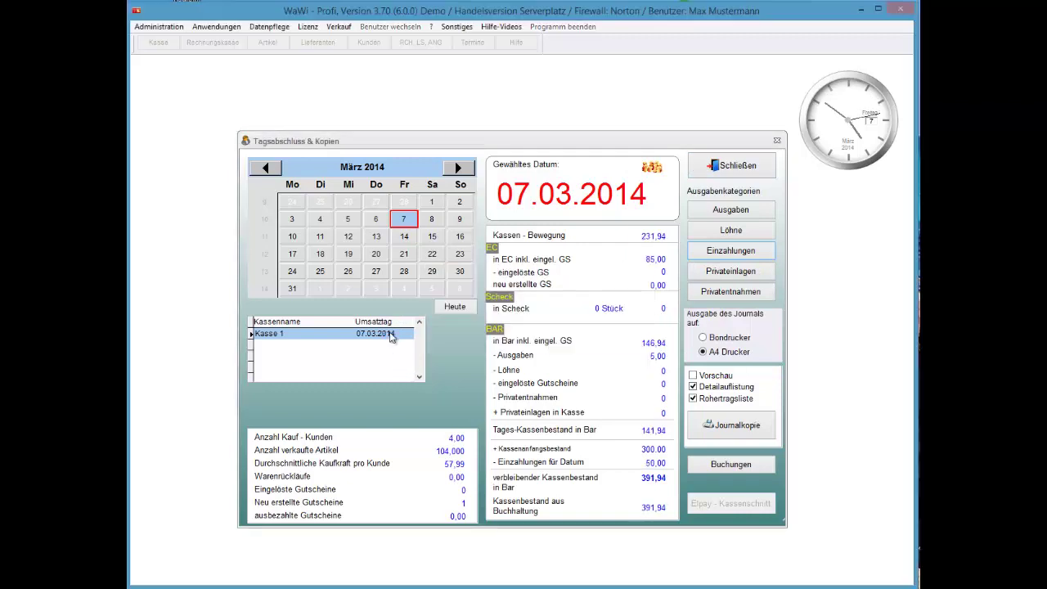
key(Escape)
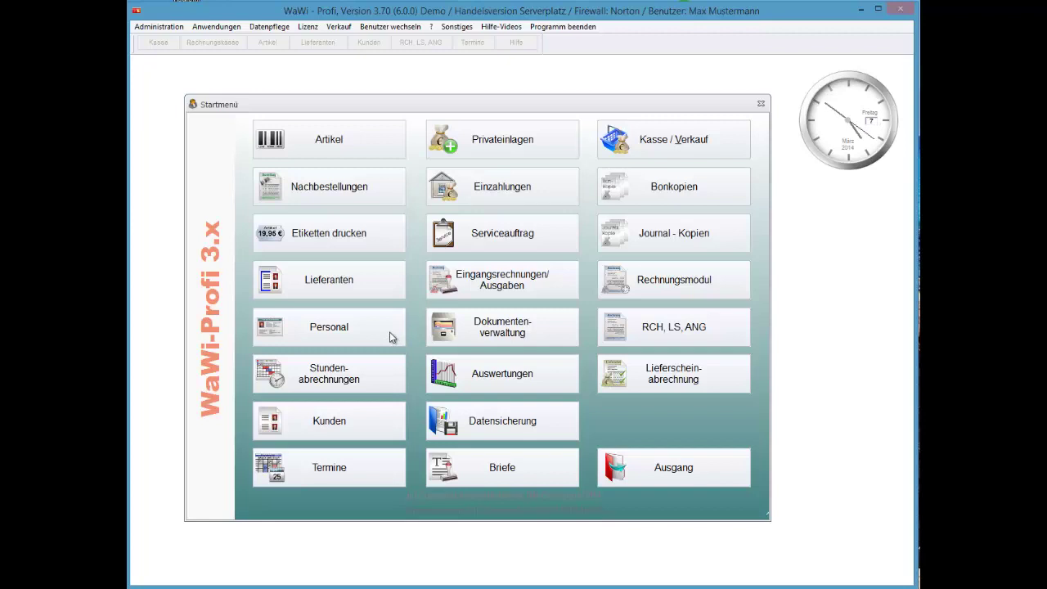
Step: Open Kasse / Verkauf and adopt 08.03.2014 as the new Umsatztag
key(alt+v)
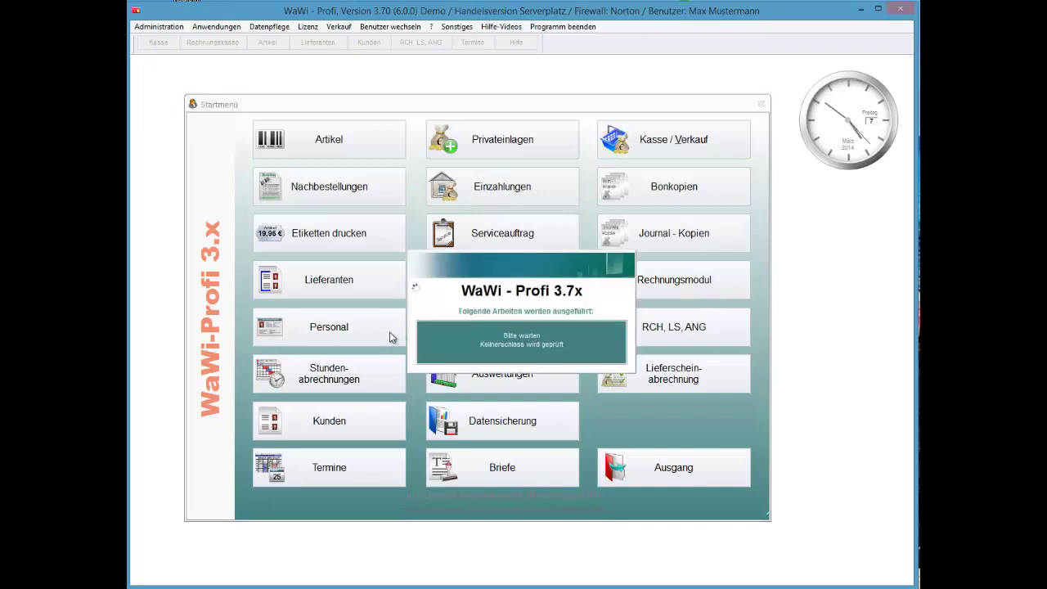
key(Return)
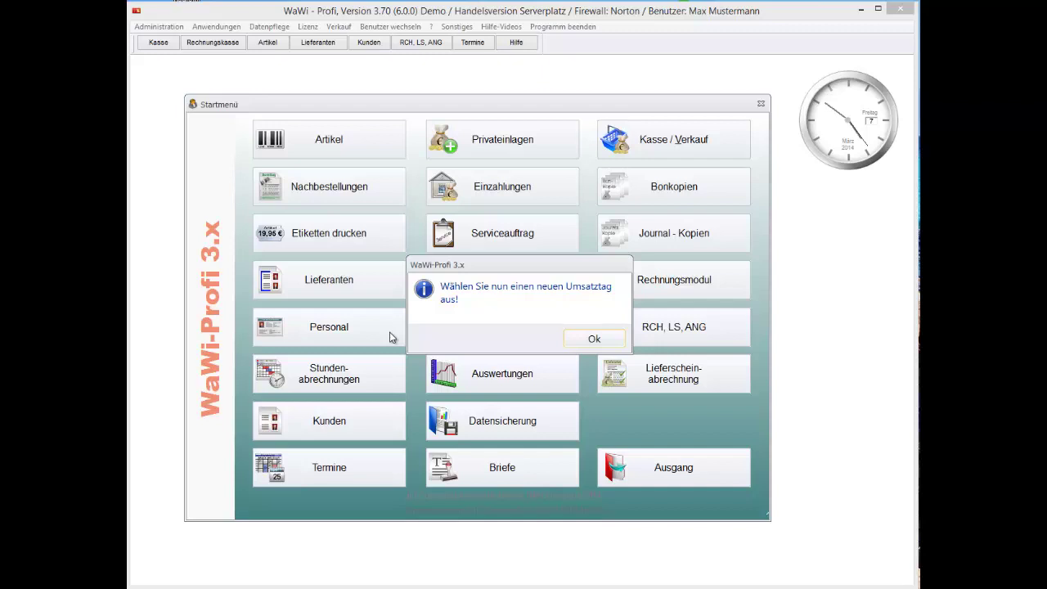
key(Return)
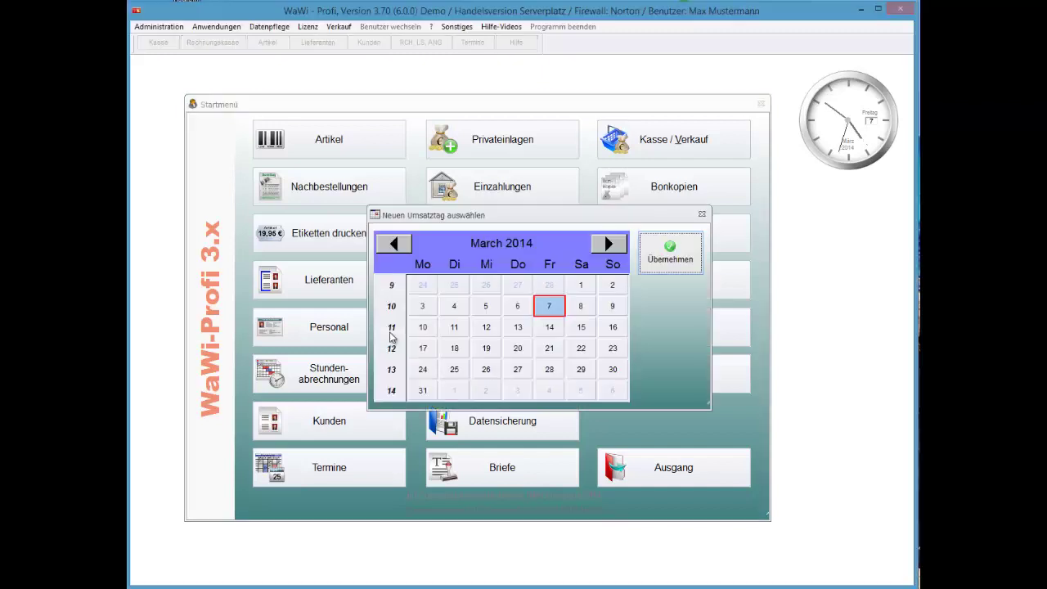
key(Right)
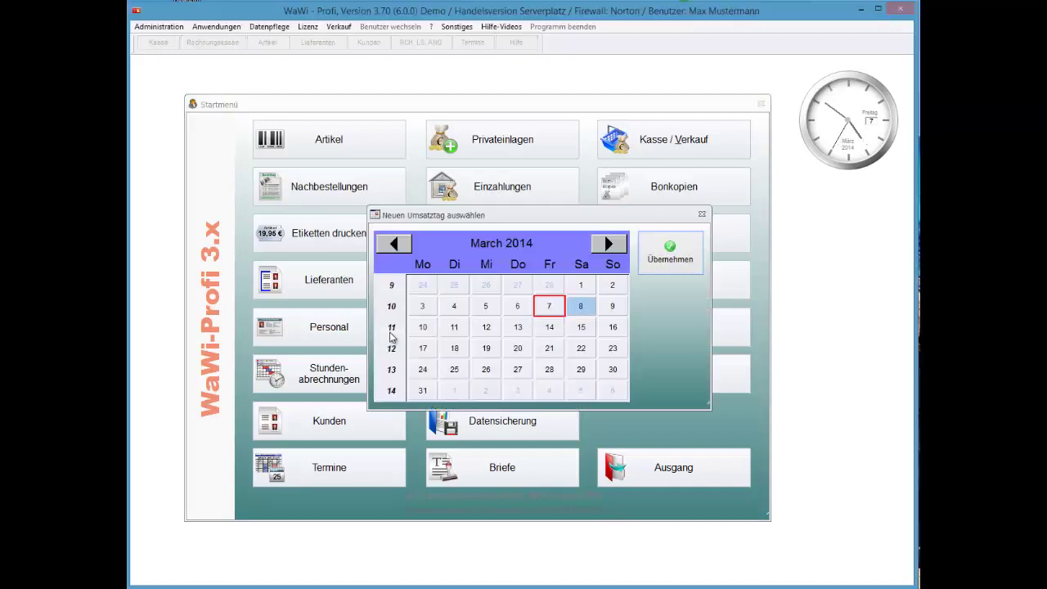
key(Tab)
key(Return)
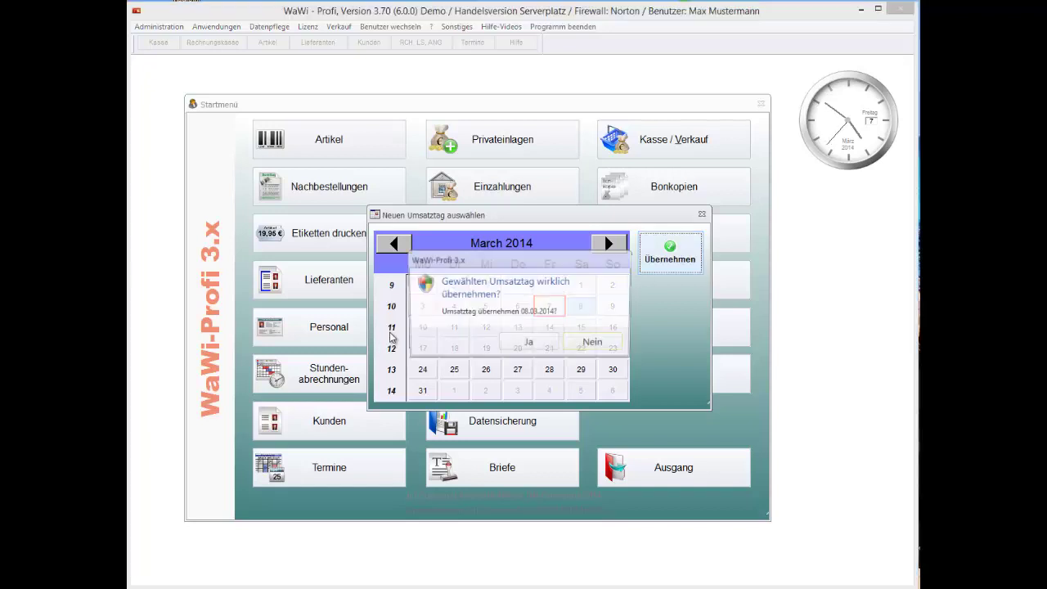
key(Return)
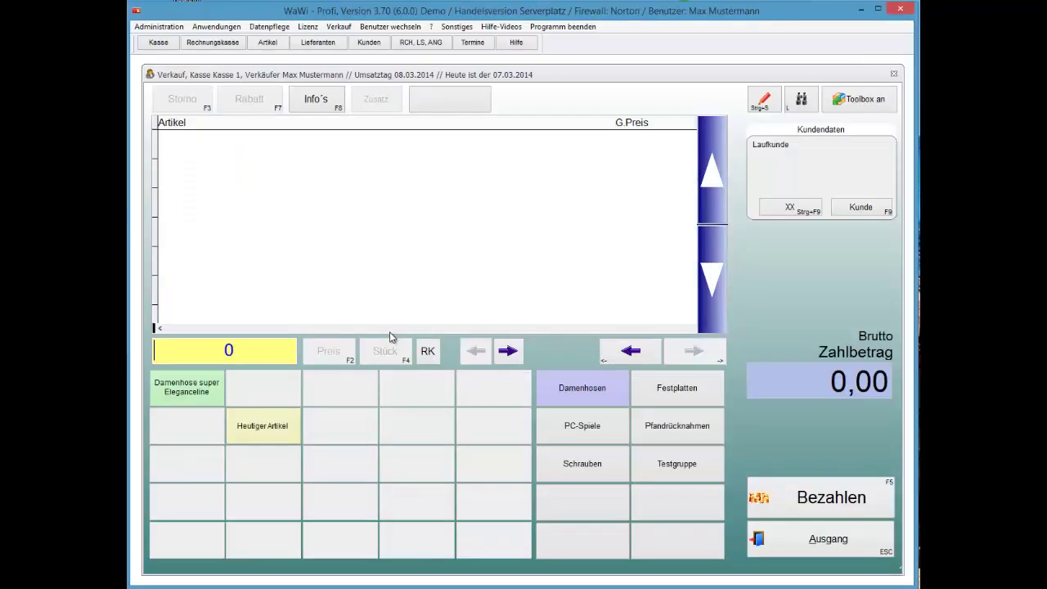
Step: Add the article Damenhose super Eleganceline to the sale despite insufficient stock, and cancel that item again
key(Tab)
key(Return)
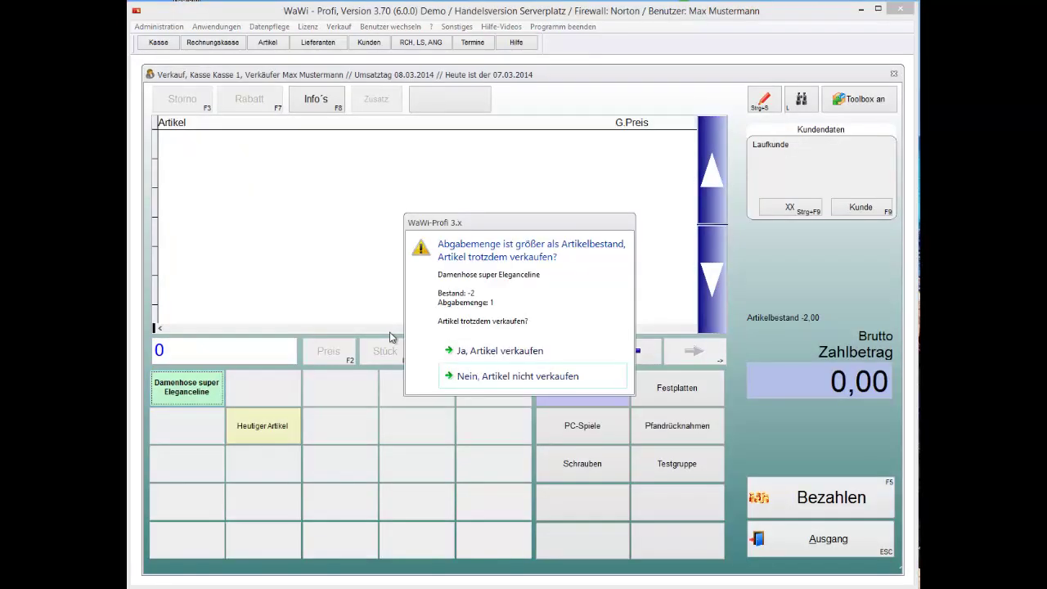
key(Tab)
key(Return)
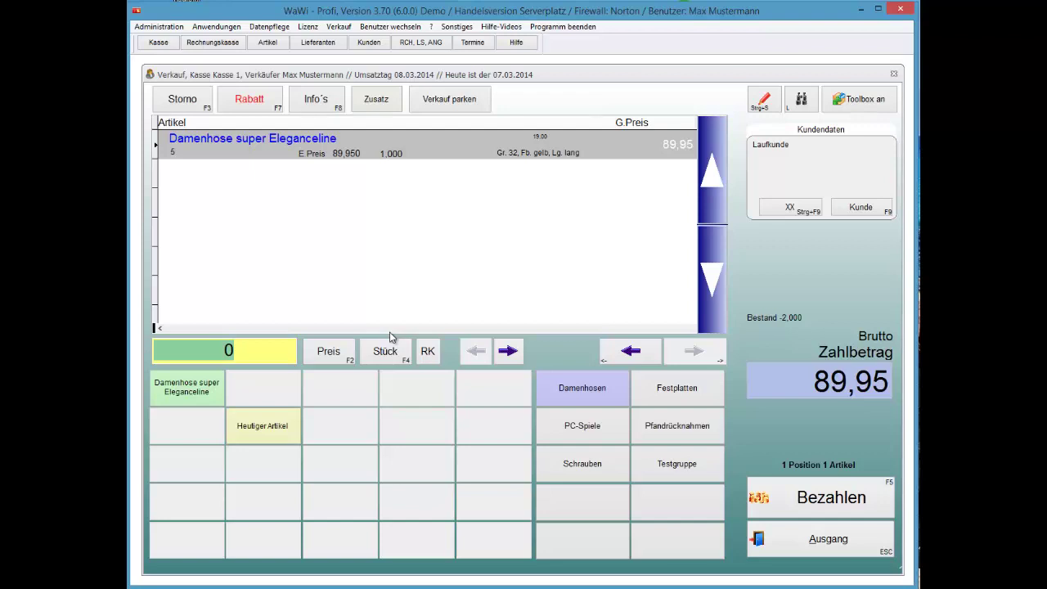
key(Tab)
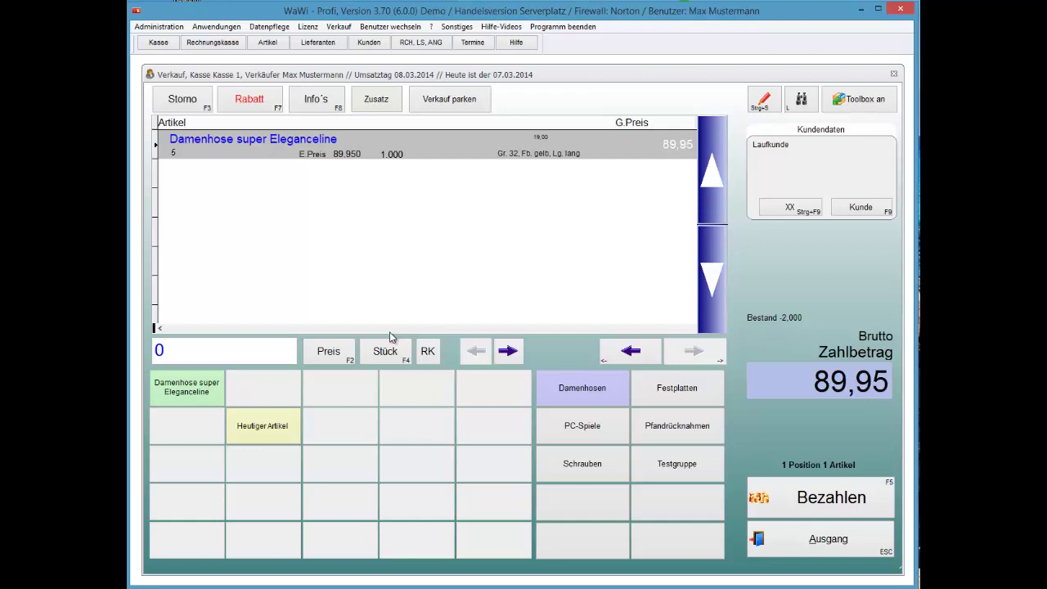
key(F3)
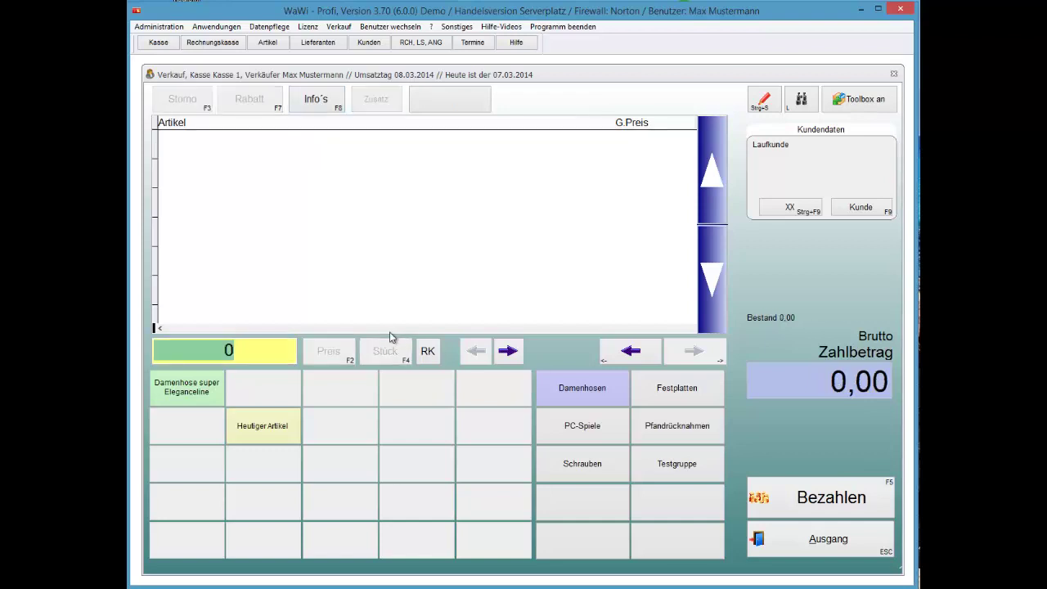
Step: Leave the sales screen to reach the register's exit options
key(Escape)
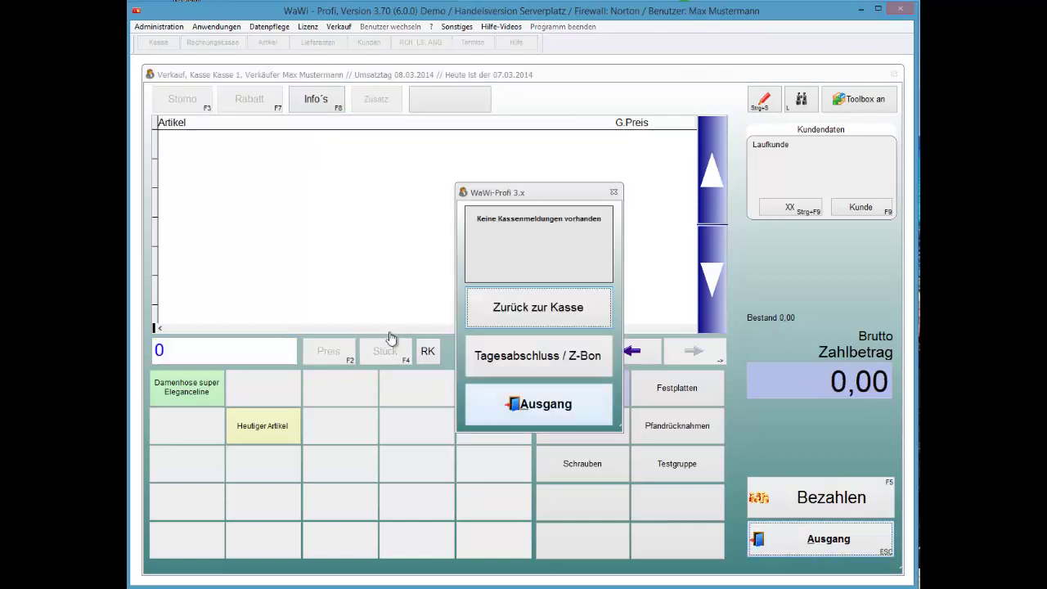